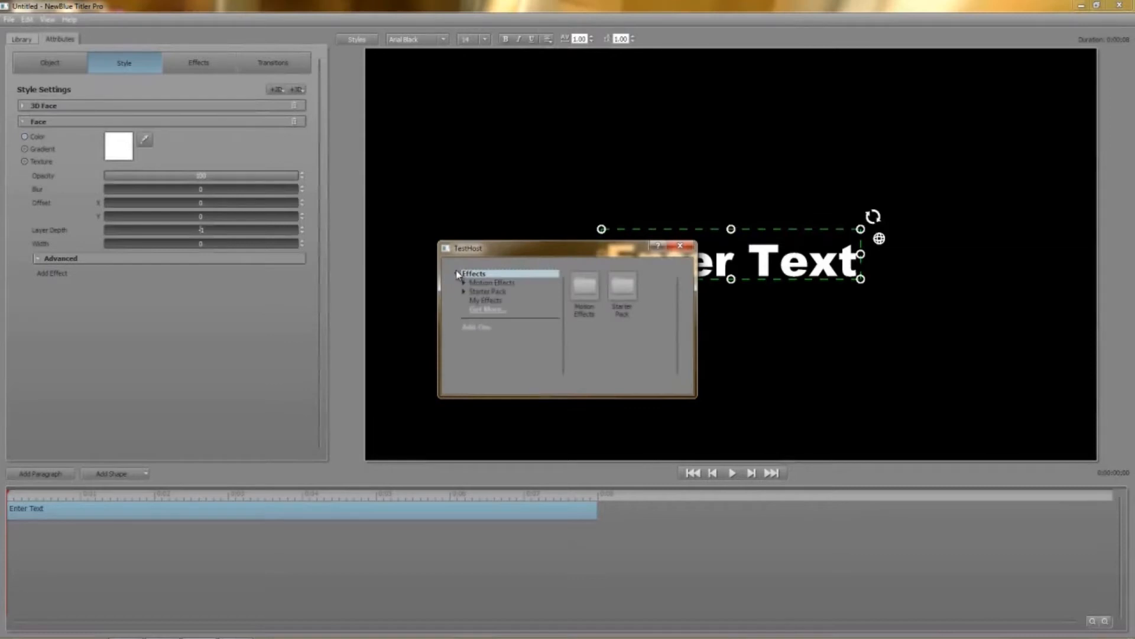
Step: Browse the Motion Effects in the effect picker and choose a Ripple preset for the text's Face layer
click(464, 283)
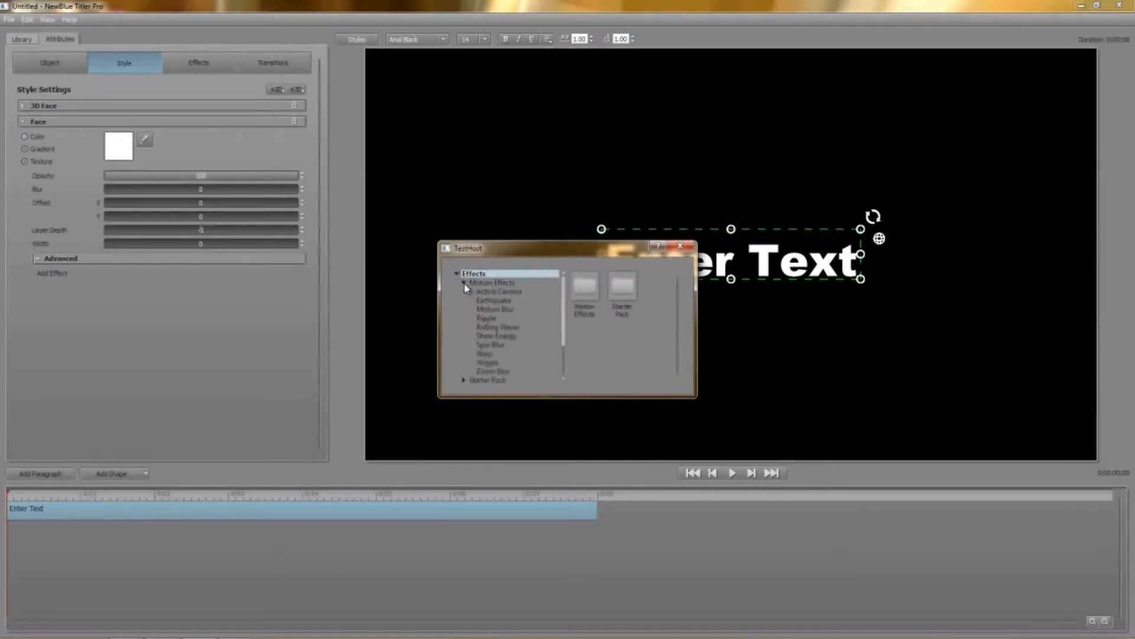
click(491, 319)
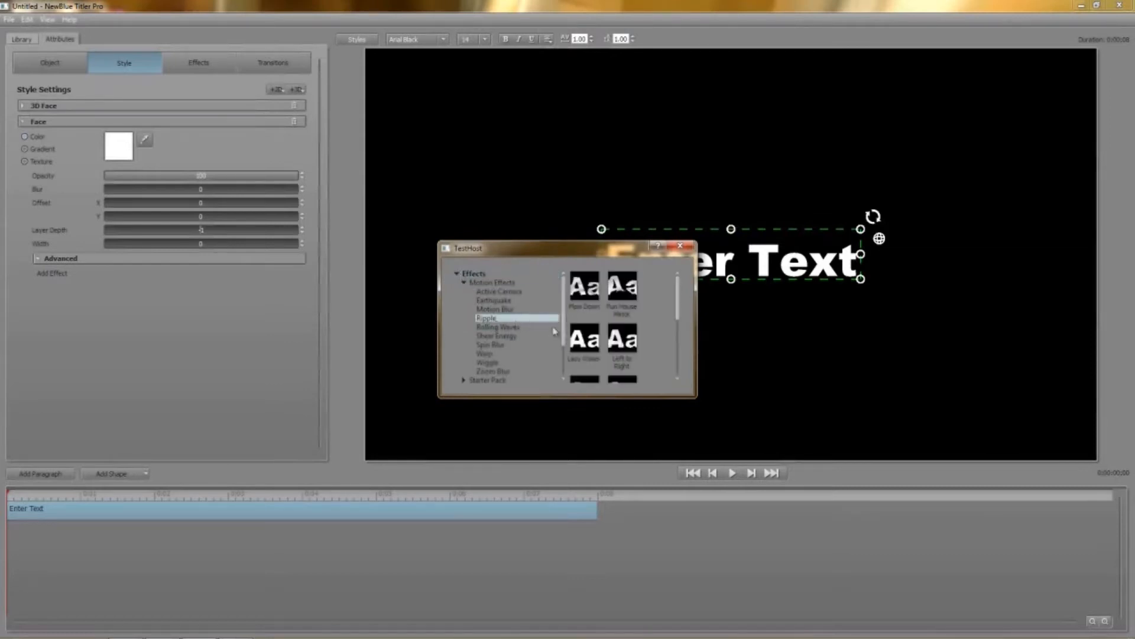
click(593, 291)
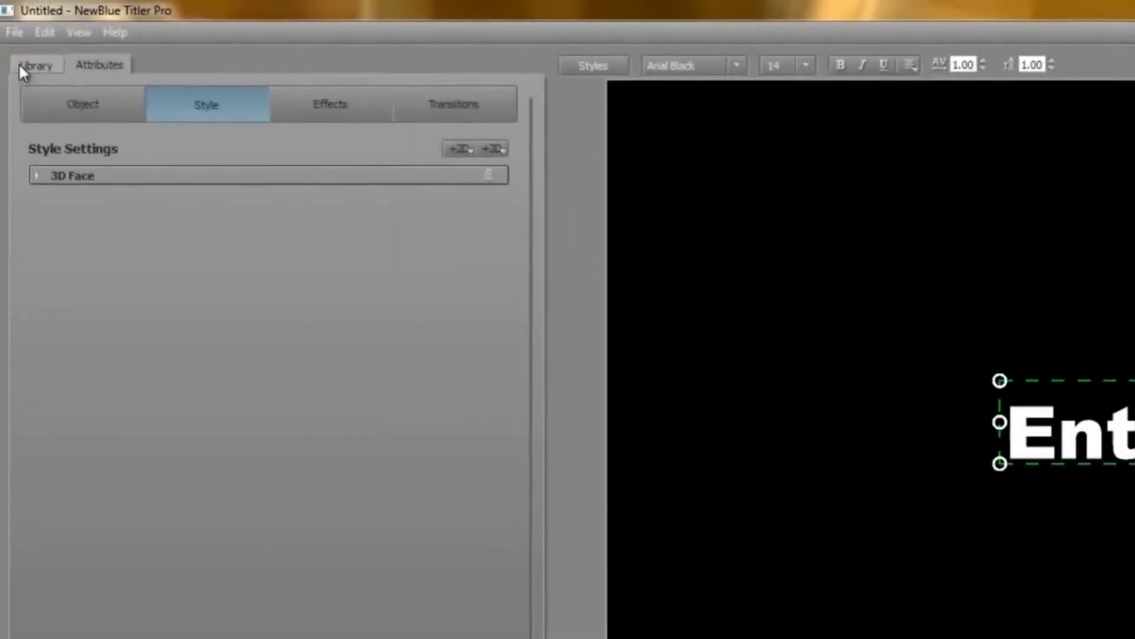
Step: Look through the Motion Effects in the library, checking the Active Camera and Wiggle presets, and collapse the Effects and Transitions categories
click(12, 40)
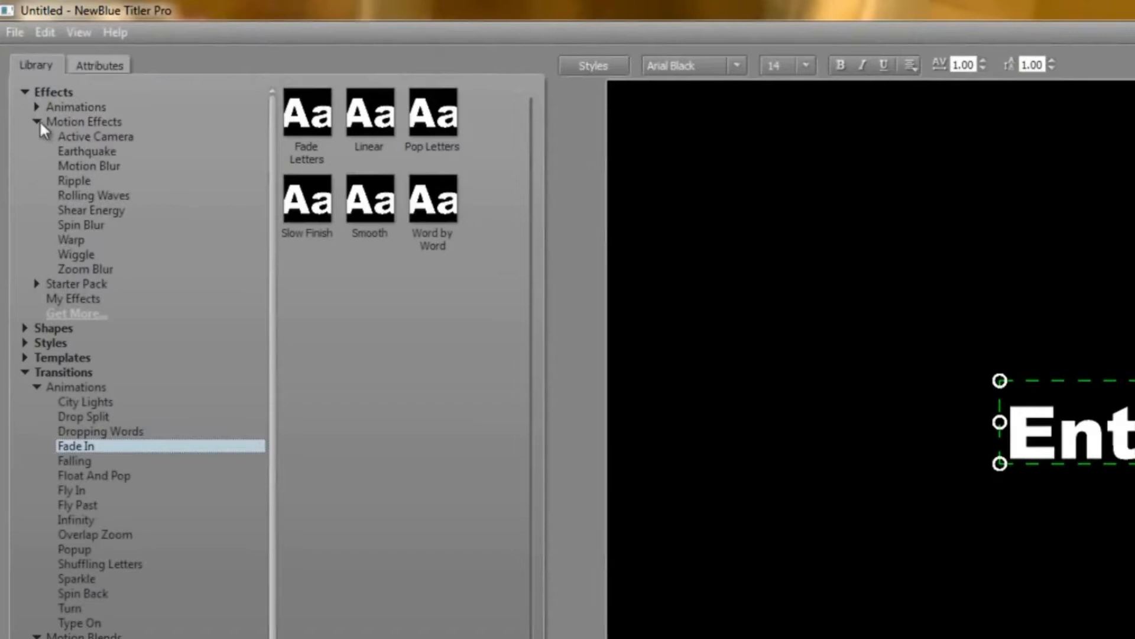
click(70, 136)
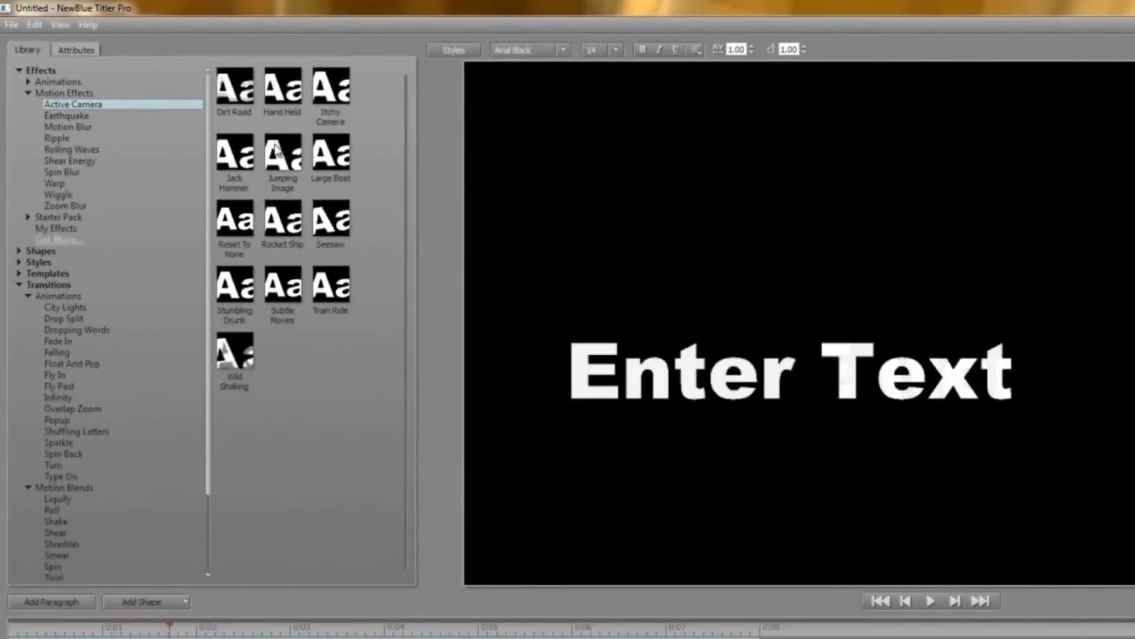
click(63, 196)
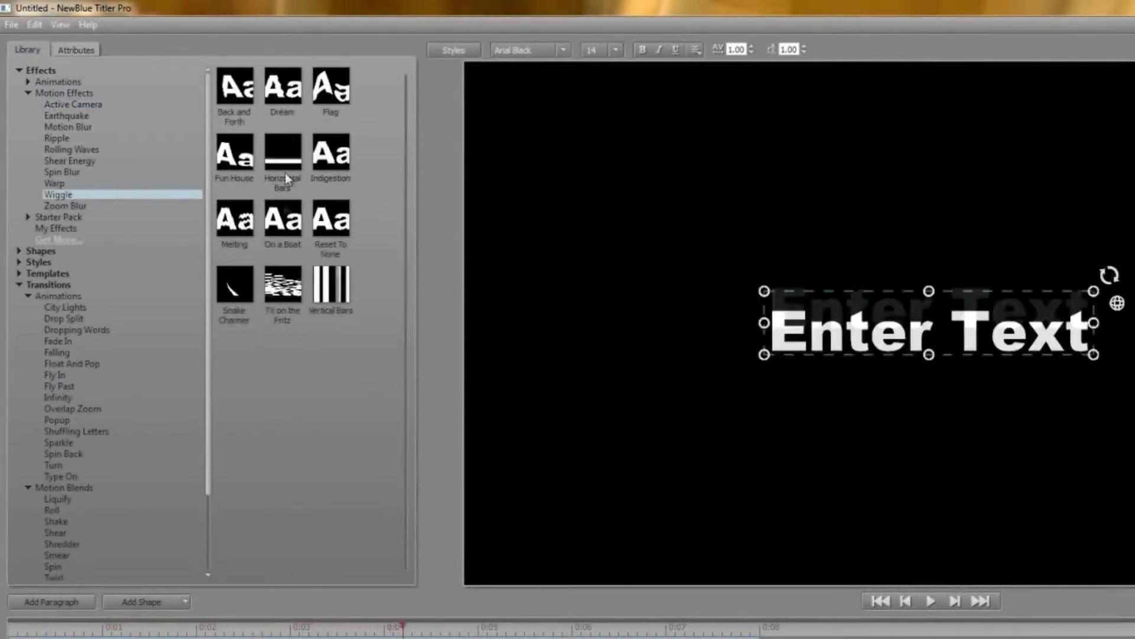
click(28, 94)
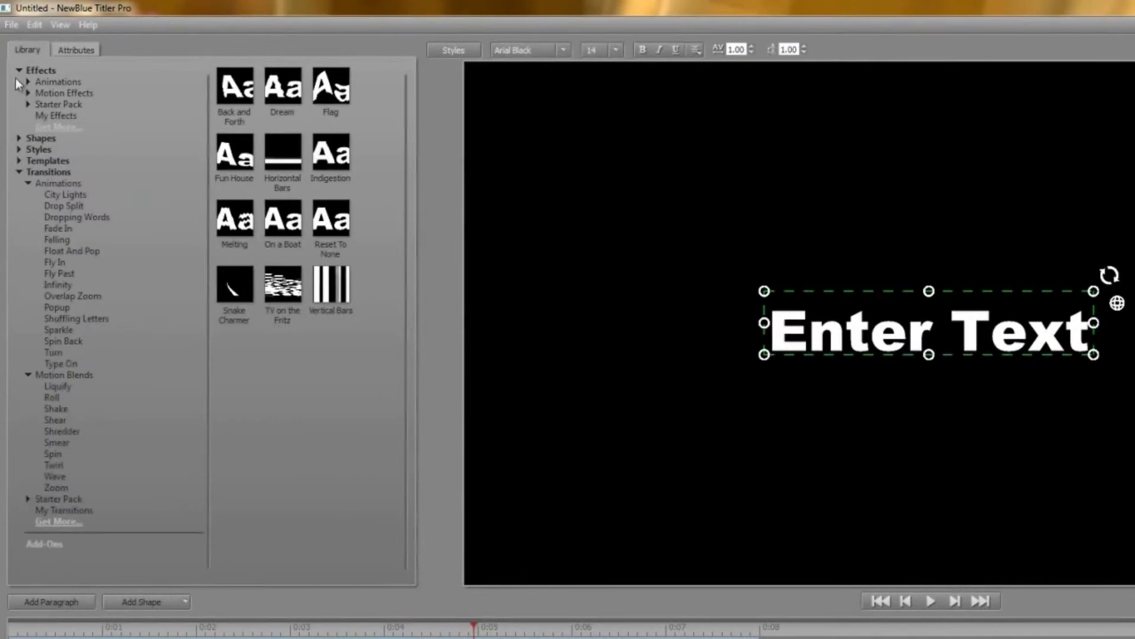
click(18, 71)
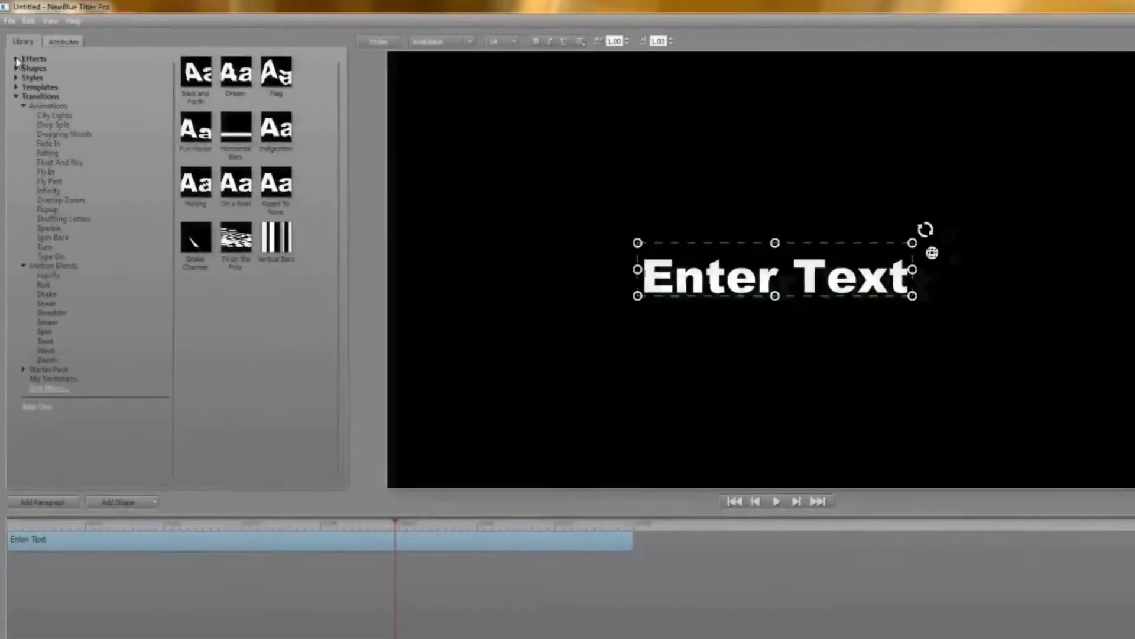
click(16, 92)
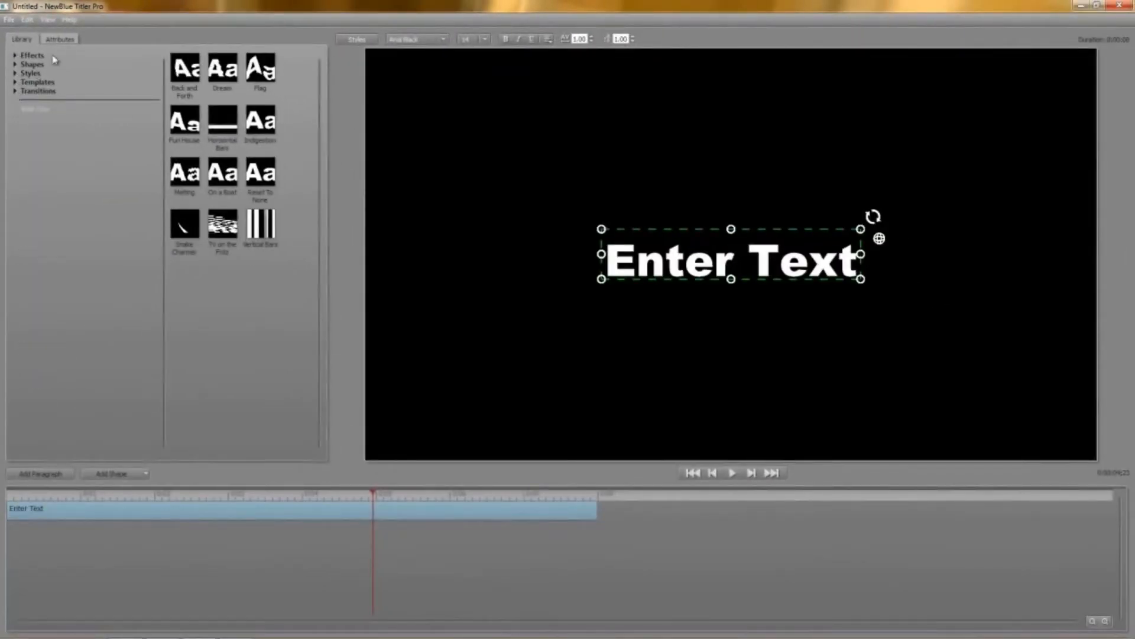
Step: Replace the placeholder title text with NAURU and enlarge it to span most of the frame's width
click(65, 40)
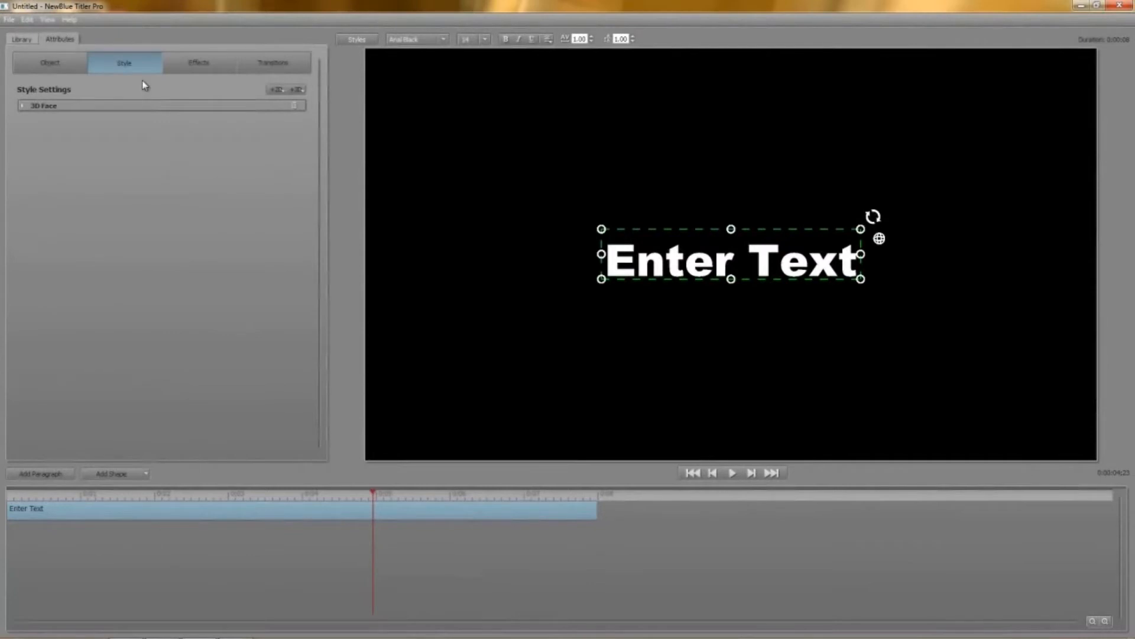
double_click(655, 257)
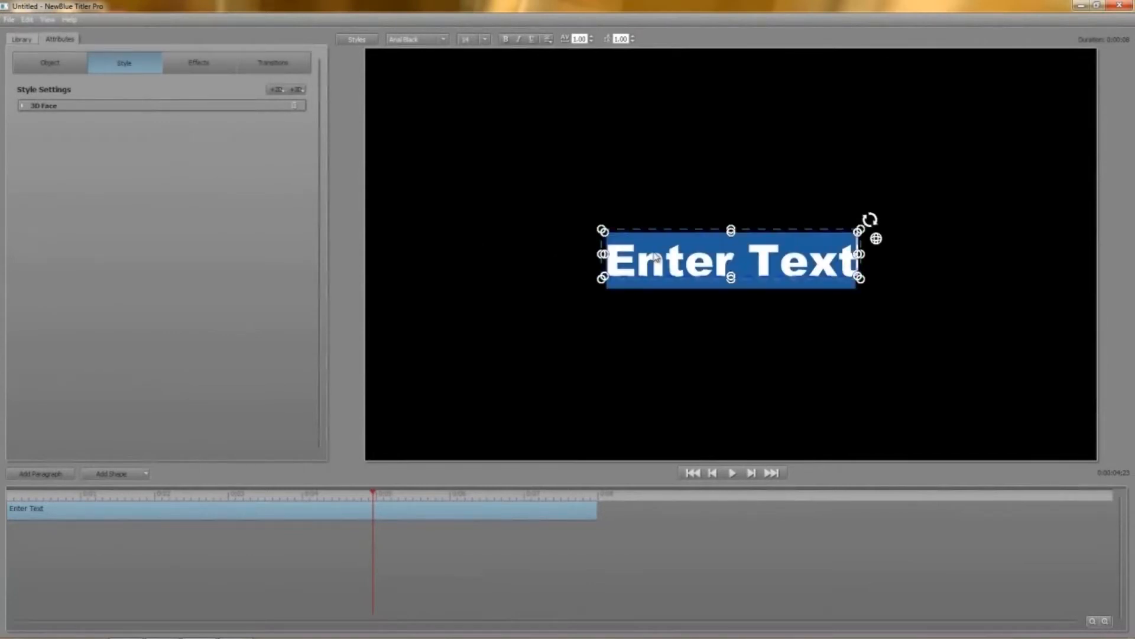
text(NAURU)
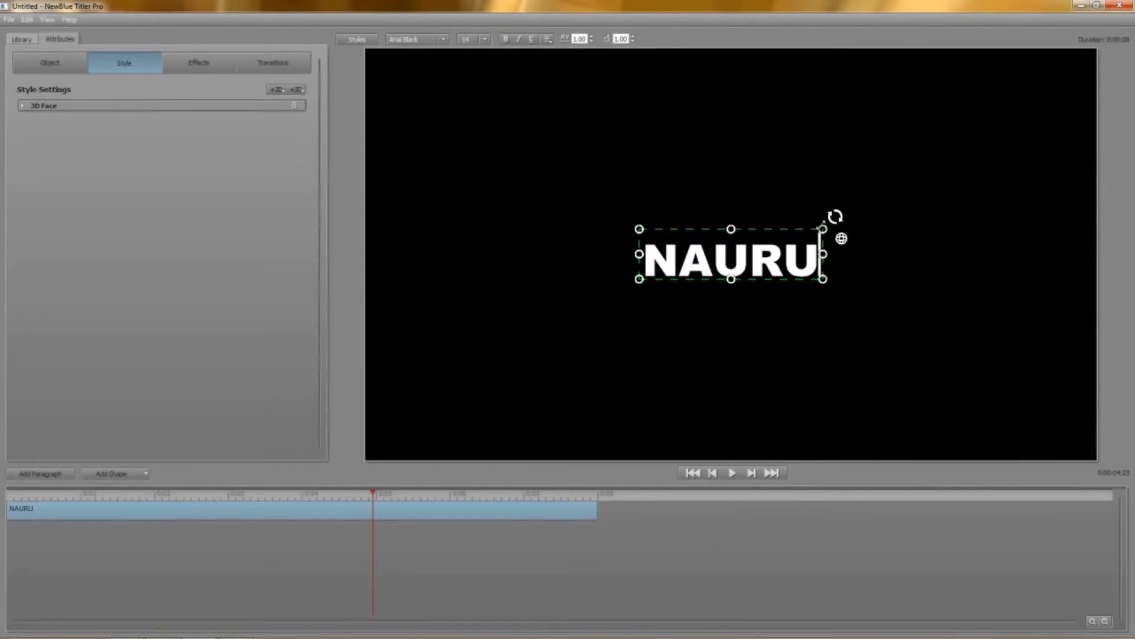
drag(822, 228, 1027, 41)
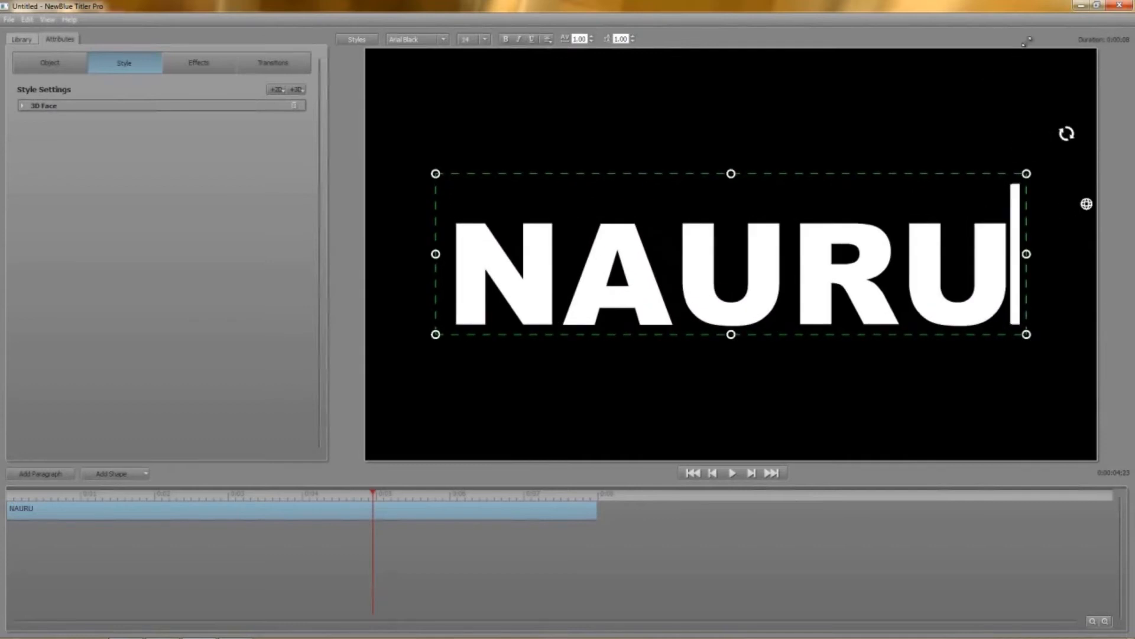
Step: Texture the title's 3D face with the Nauru flag image and stretch the texture across the whole paragraph
click(25, 106)
click(31, 147)
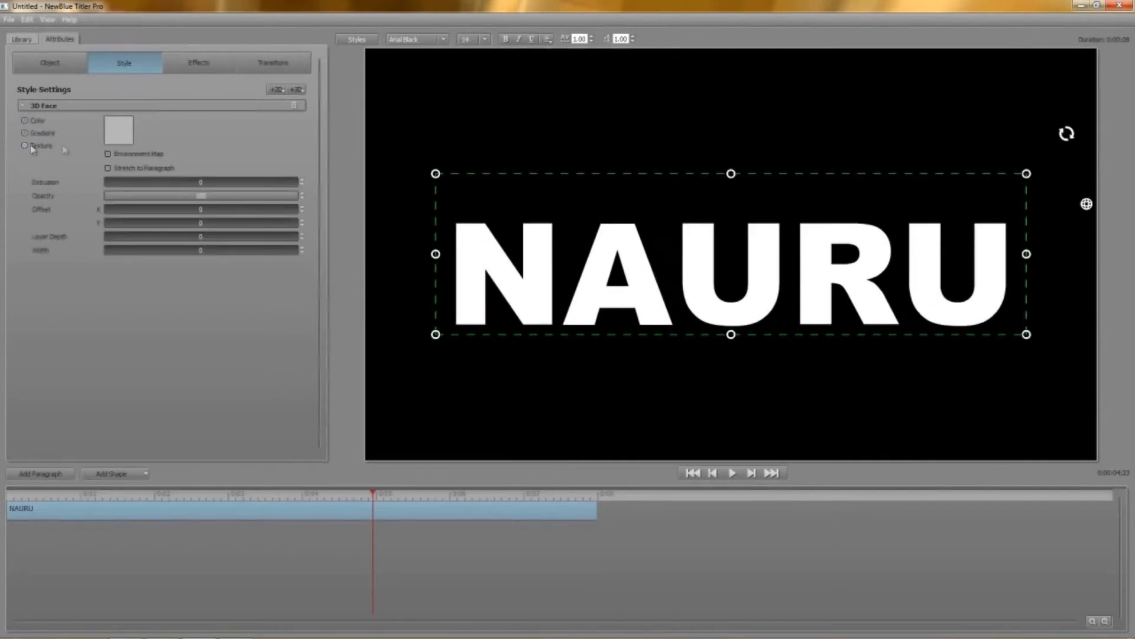
click(113, 137)
click(48, 180)
double_click(327, 222)
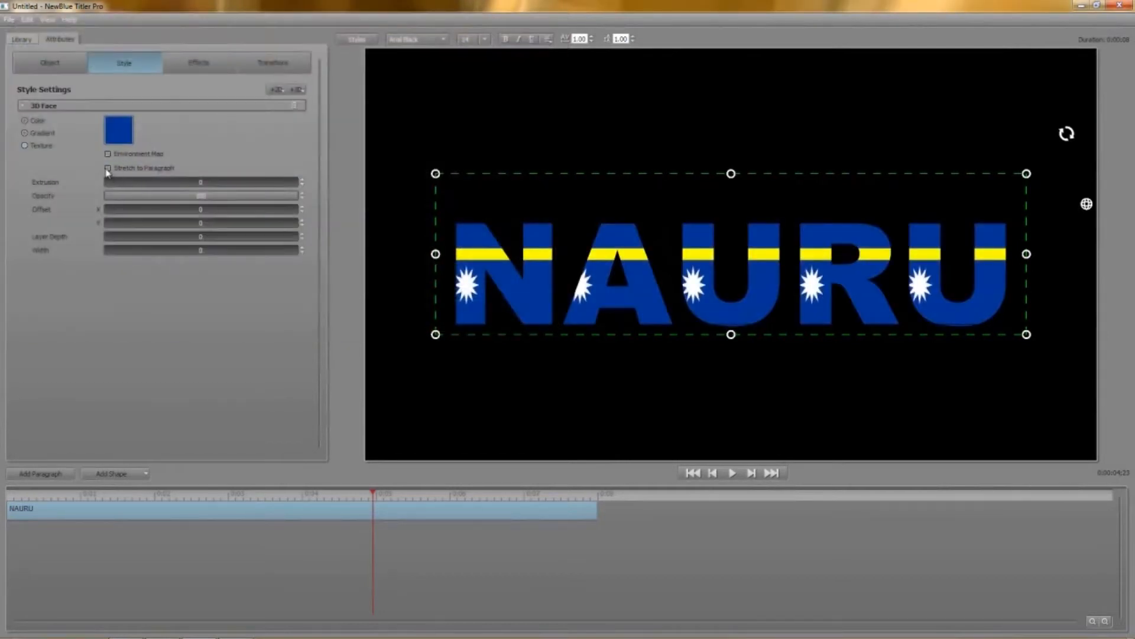
click(108, 168)
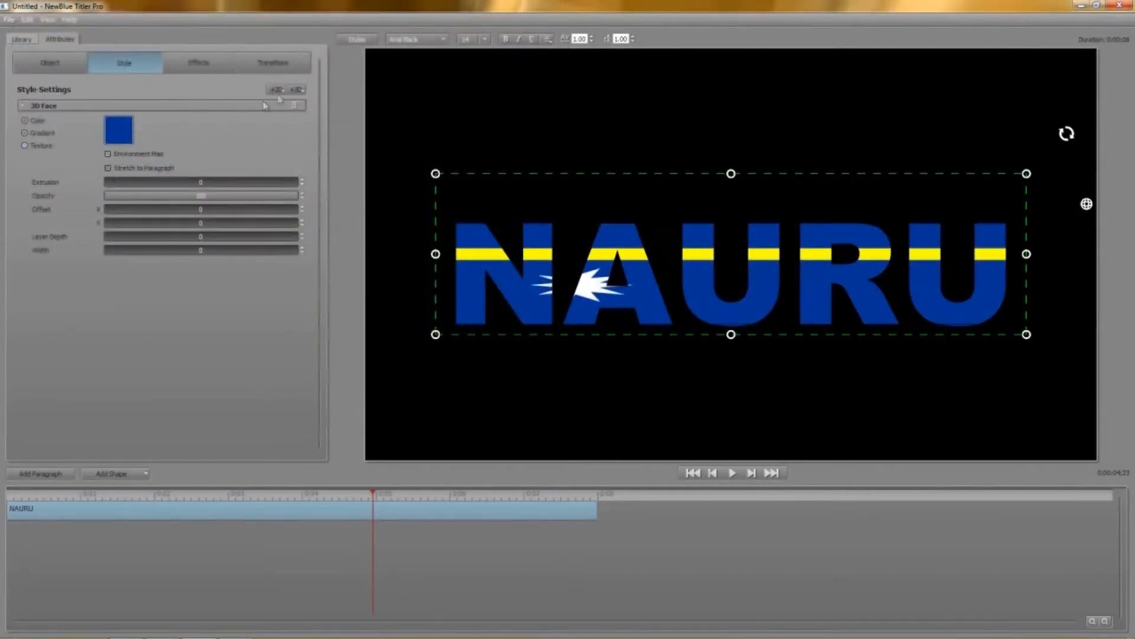
Step: Add a 3D outline to the title, colour it with the flag's yellow and set its layer depth to 0
click(296, 104)
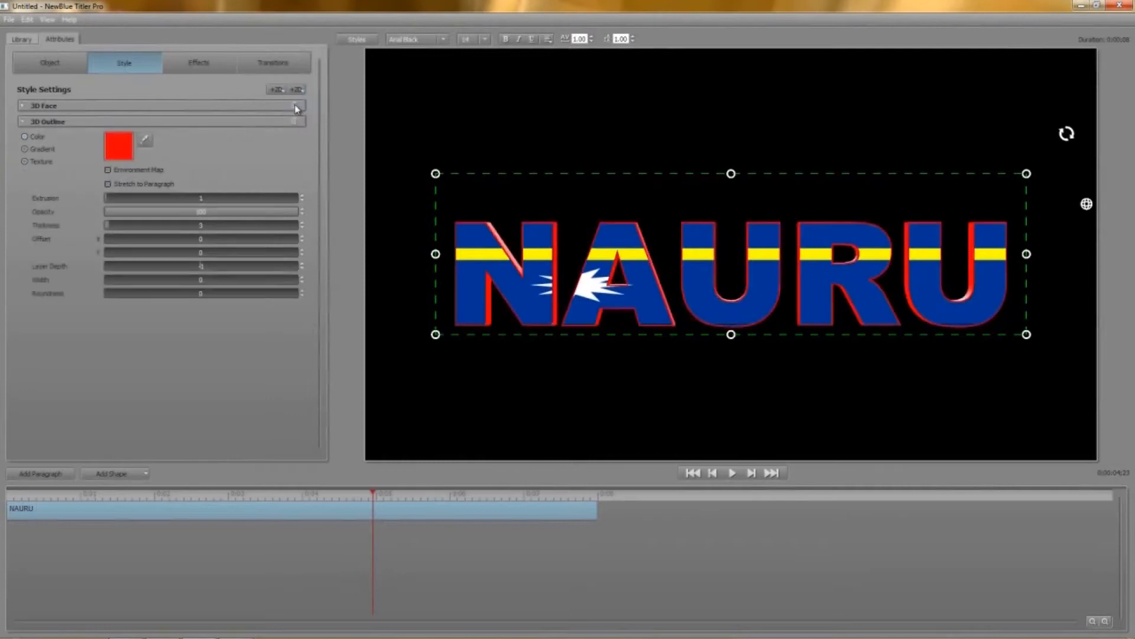
click(473, 256)
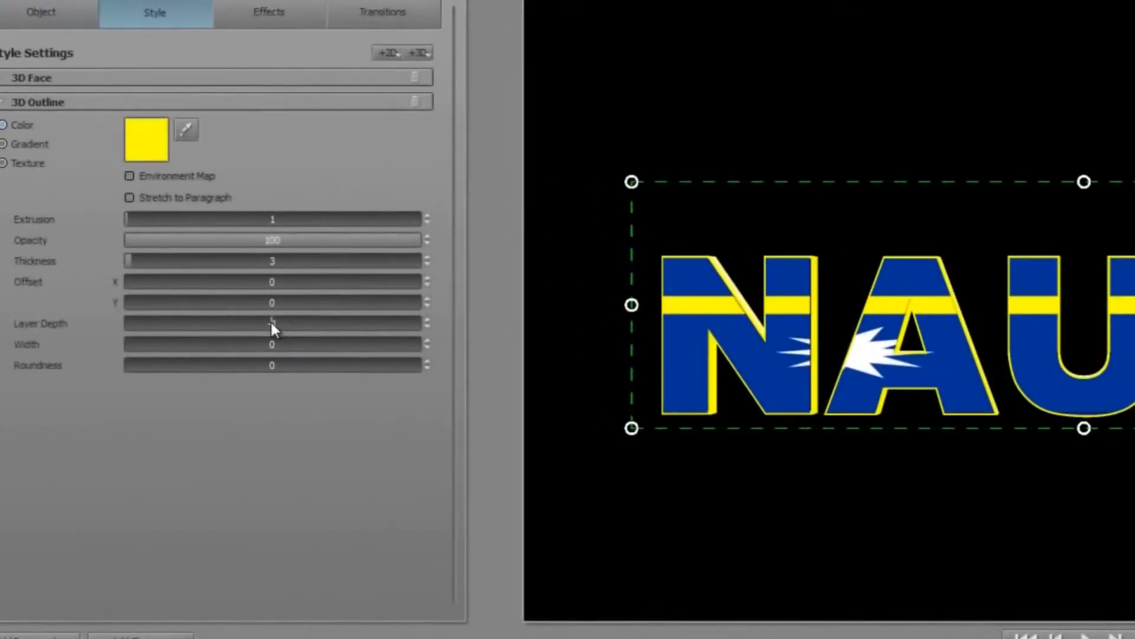
text(0)
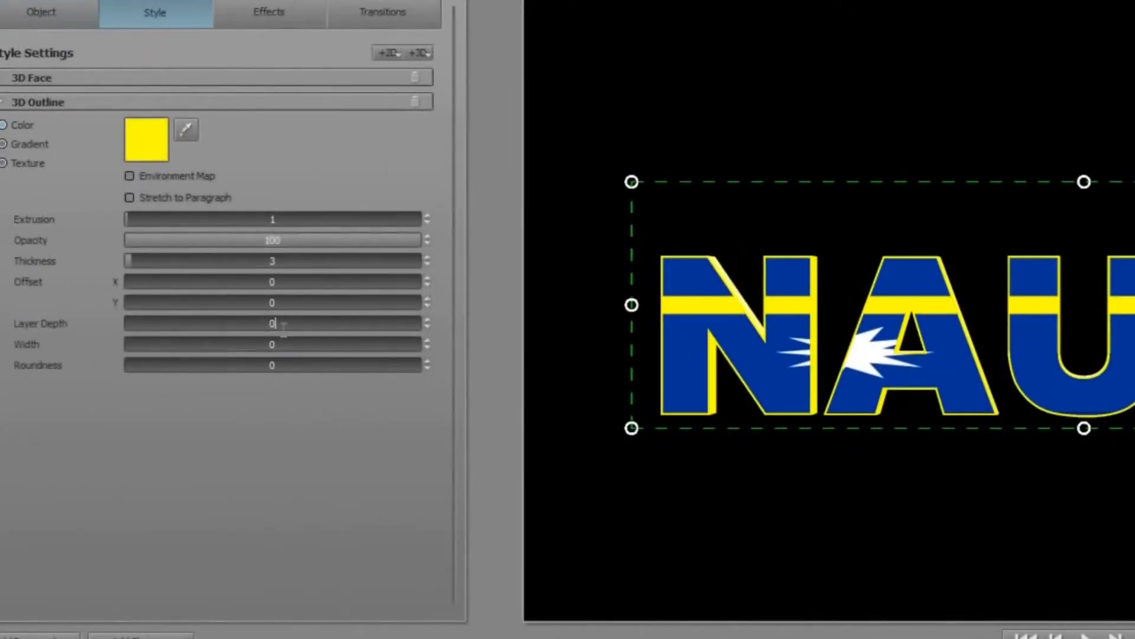
key(Return)
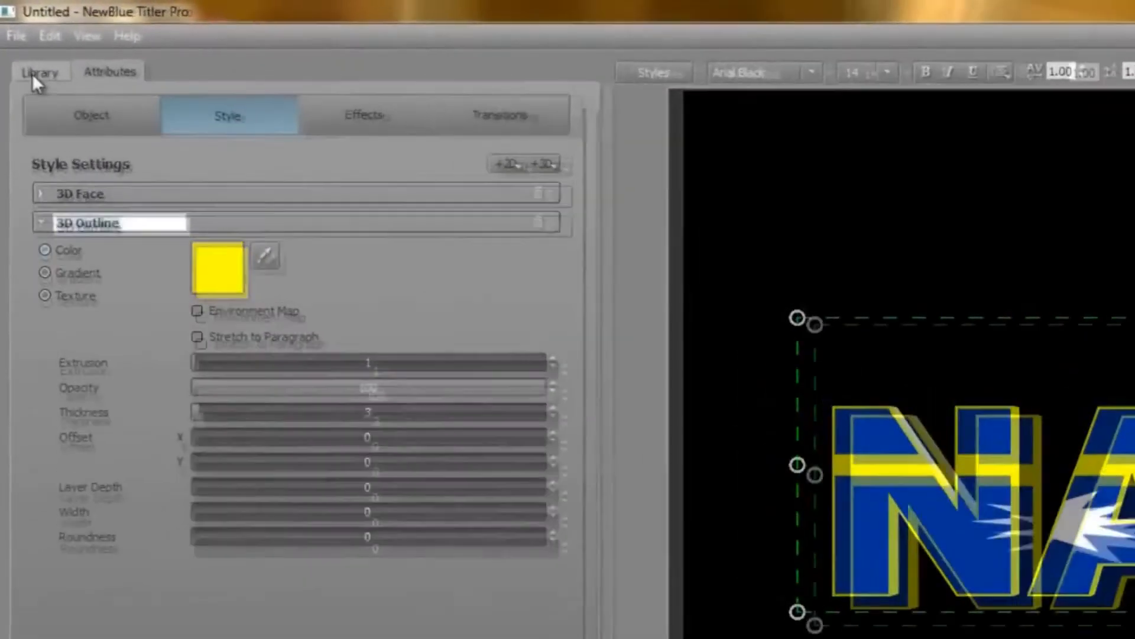
Step: Apply the Side to Side Distortion preset of the Rolling Waves motion effect to the NAURU title and play it back
click(21, 39)
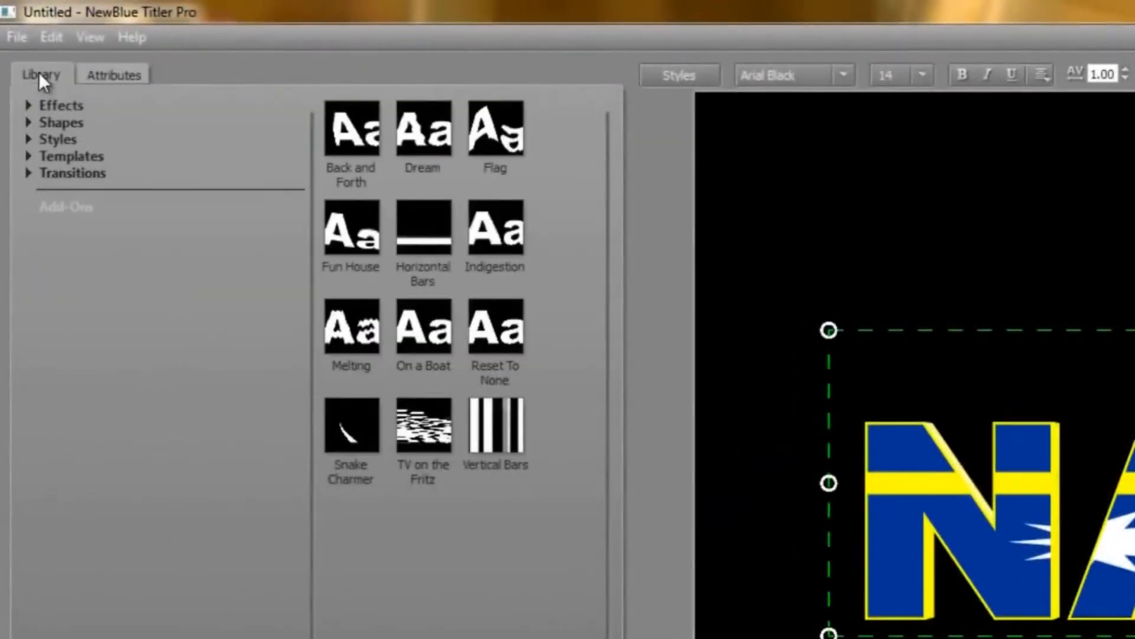
click(28, 107)
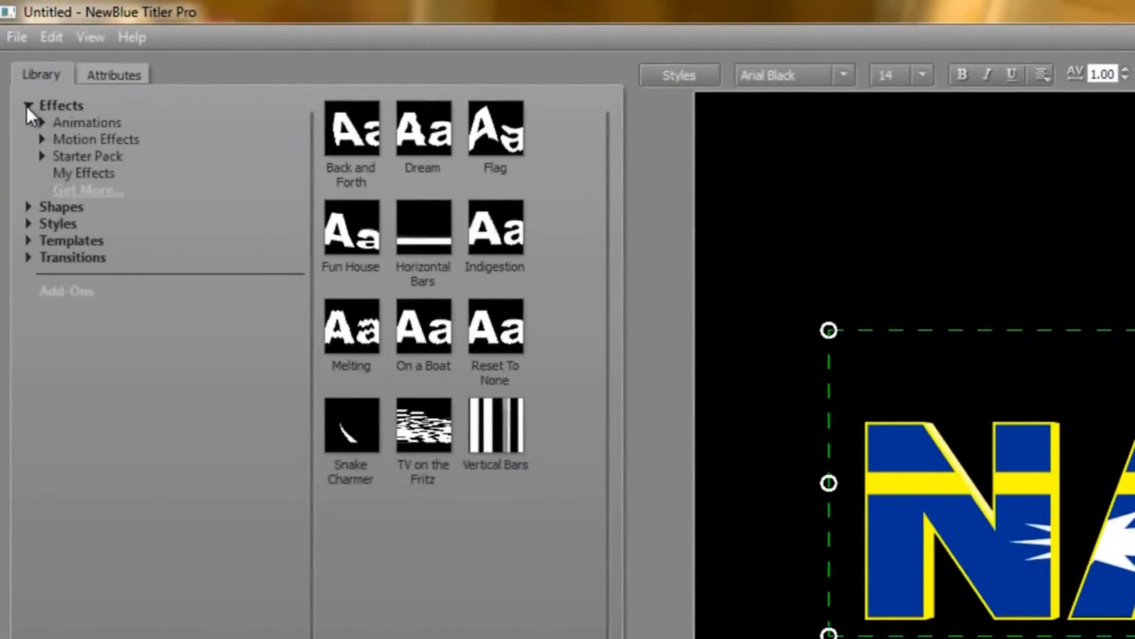
click(42, 140)
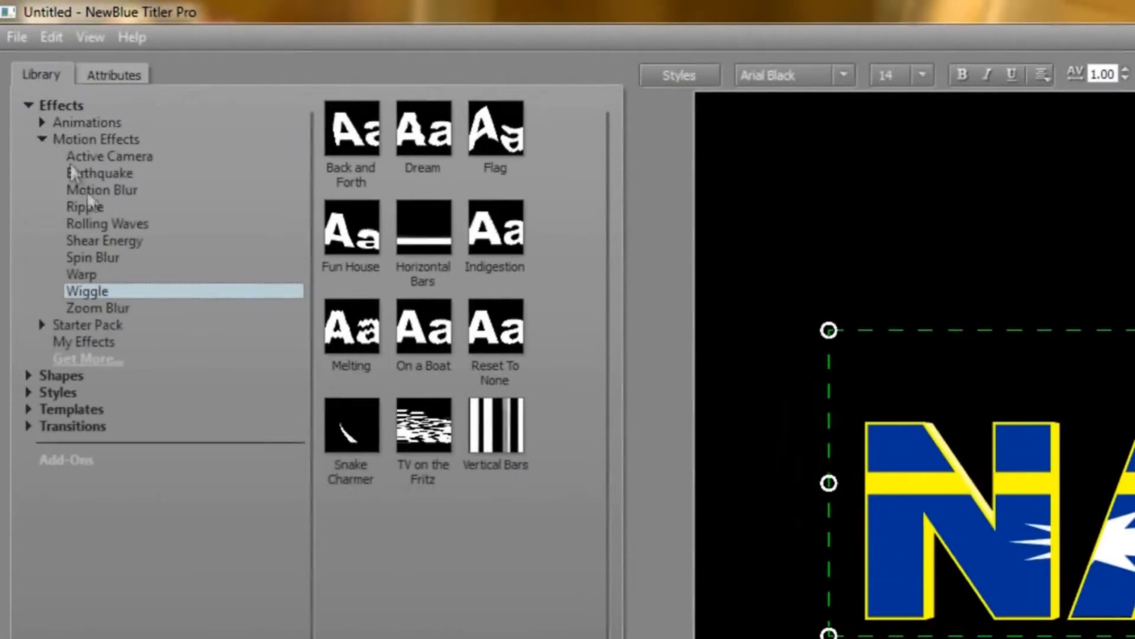
click(93, 225)
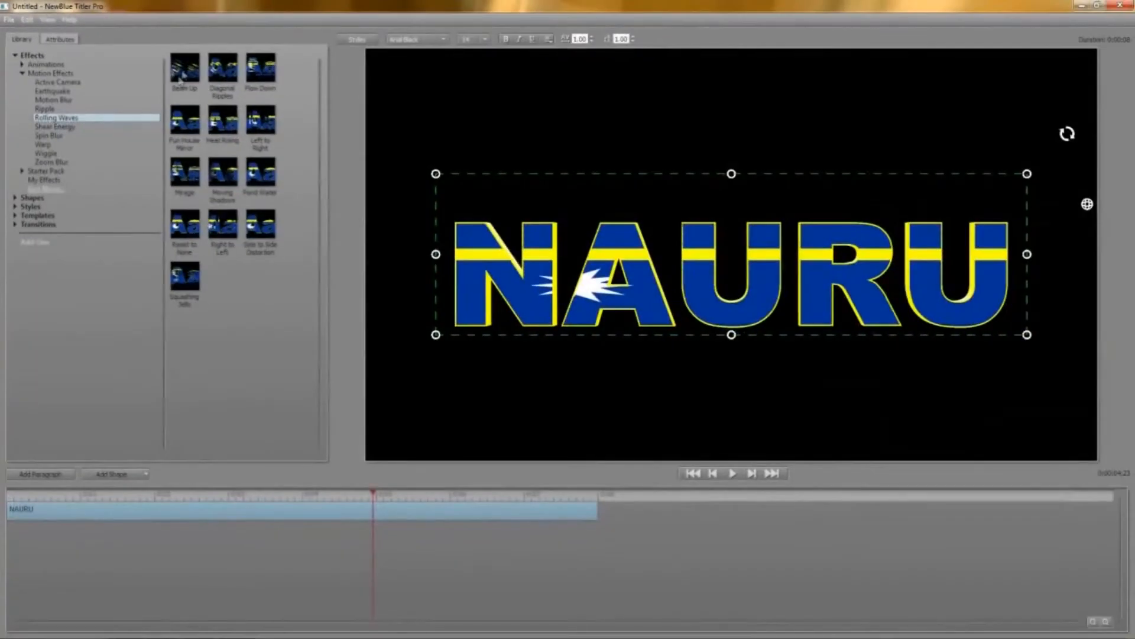
mouse_move(325, 124)
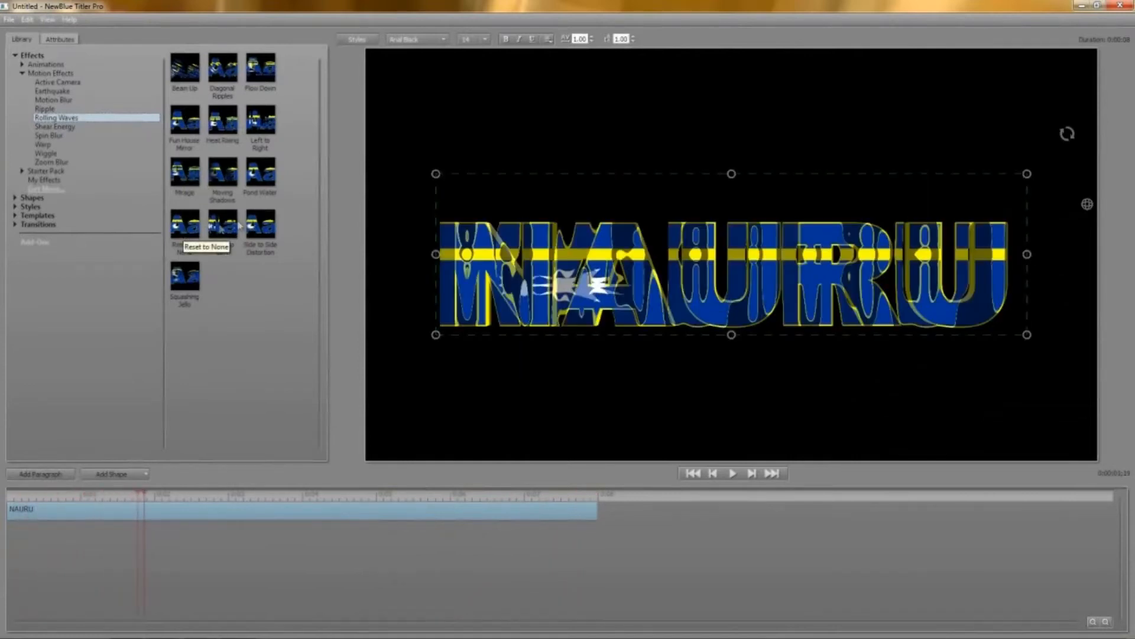
double_click(261, 227)
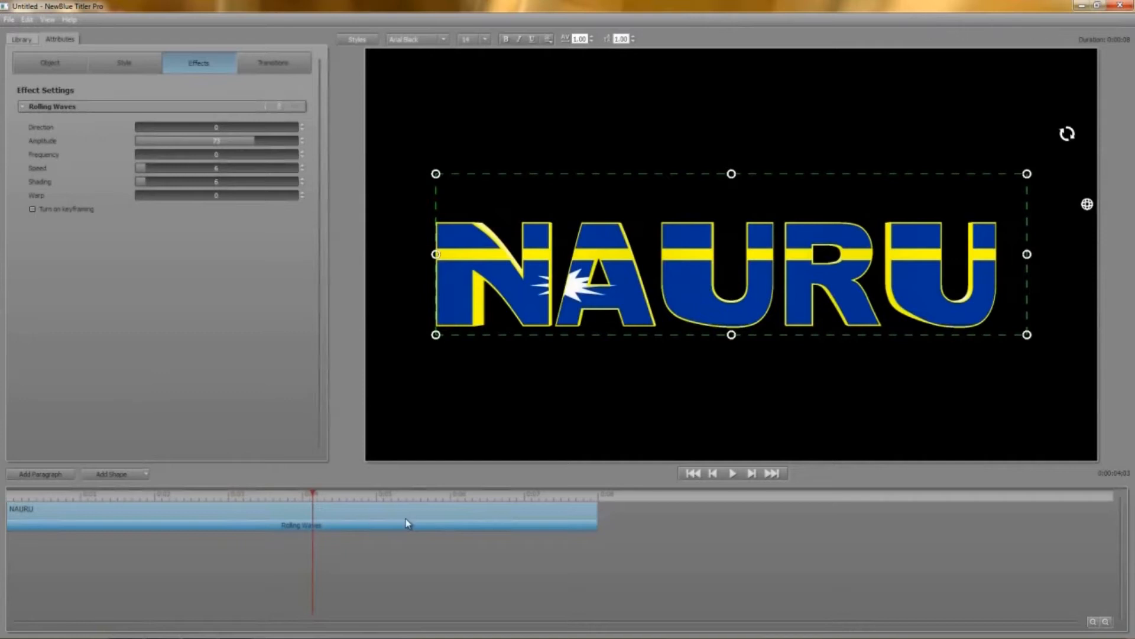
click(732, 473)
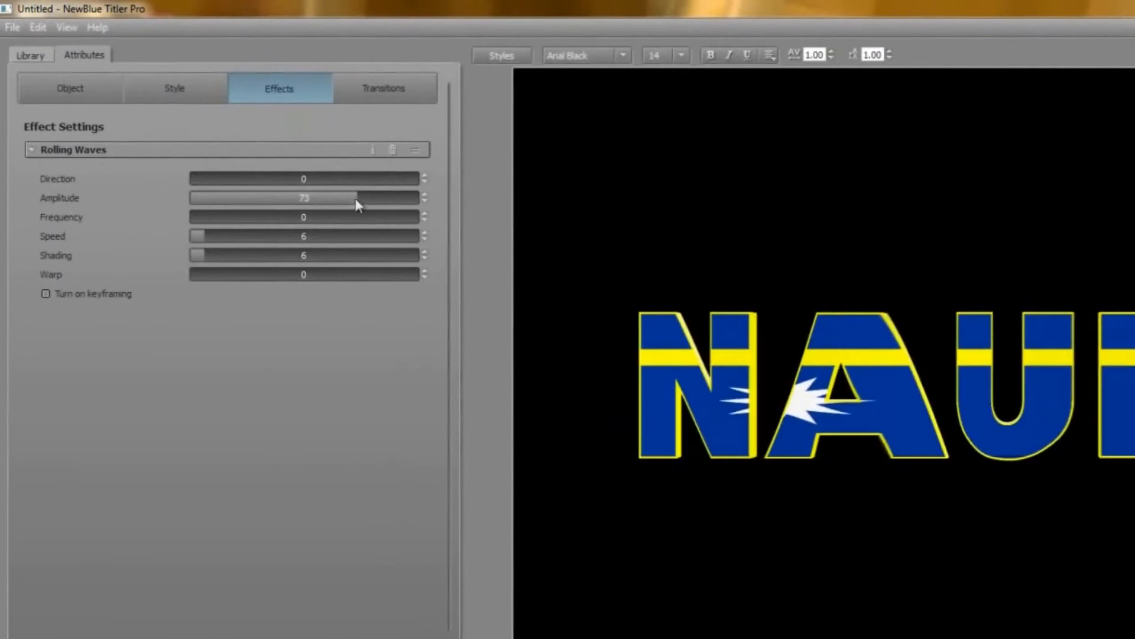
Step: Set the Rolling Waves amplitude to 25.3, speed to 50.2, shading to 21.5 and frequency to 2.3, and raise the direction nearly to its maximum
drag(364, 200, 144, 208)
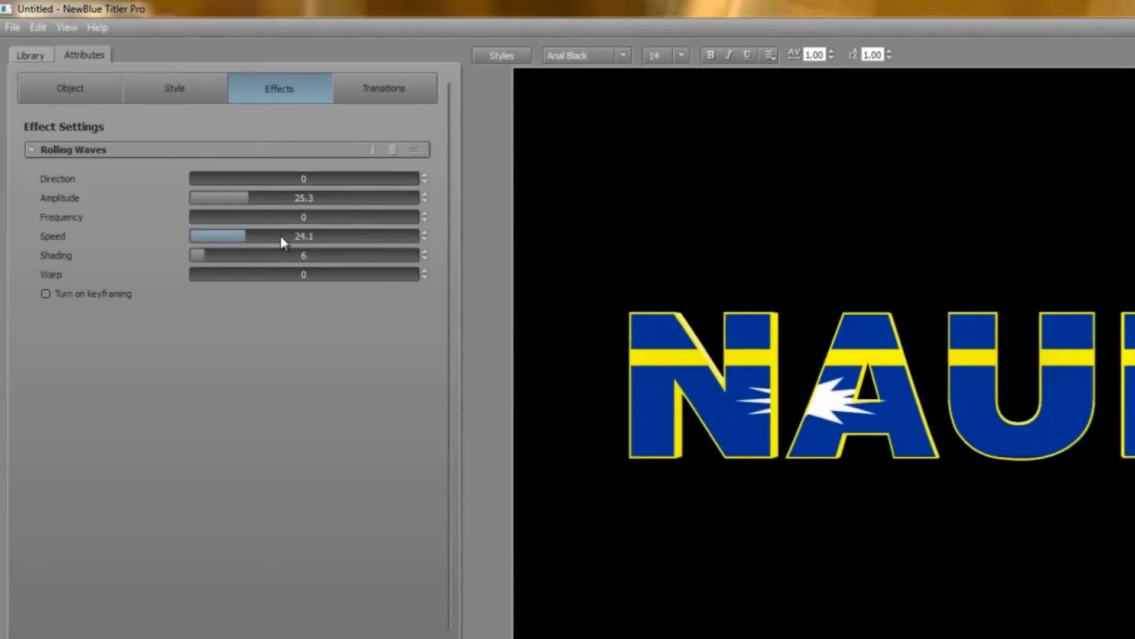
mouse_move(283, 237)
mouse_down()
mouse_move(324, 234)
mouse_move(286, 238)
mouse_up()
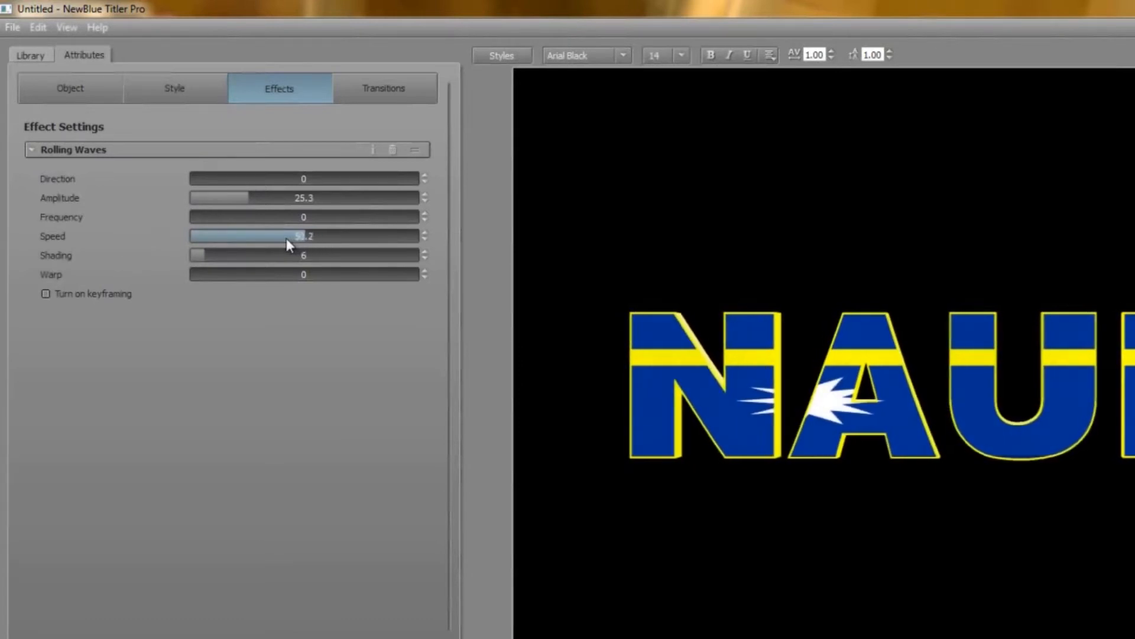
drag(203, 252, 244, 255)
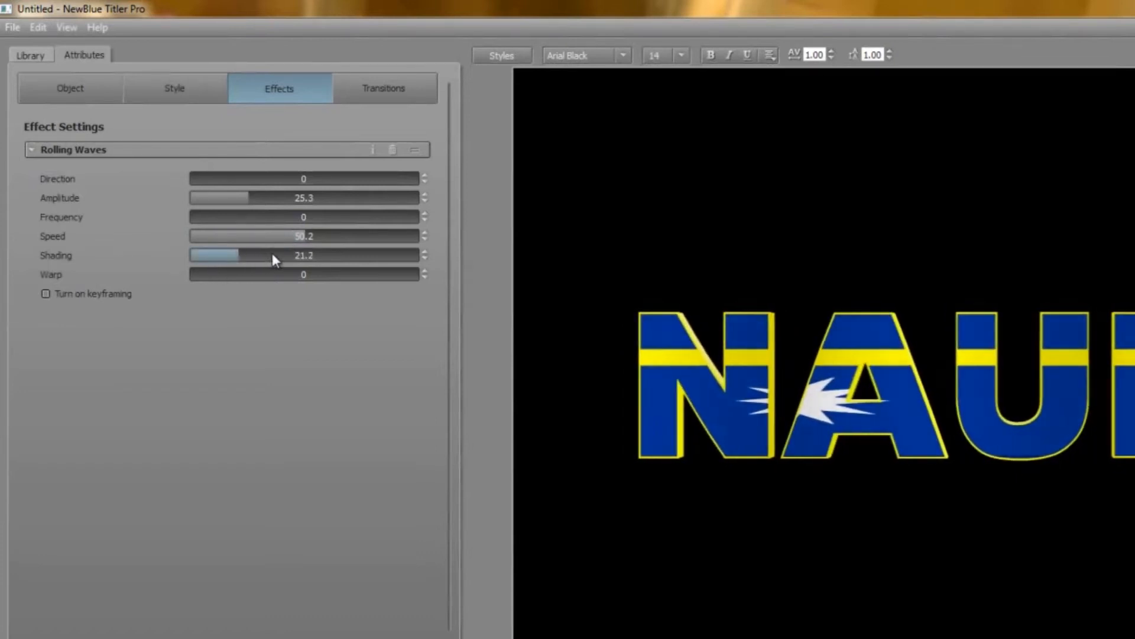
drag(274, 253, 273, 253)
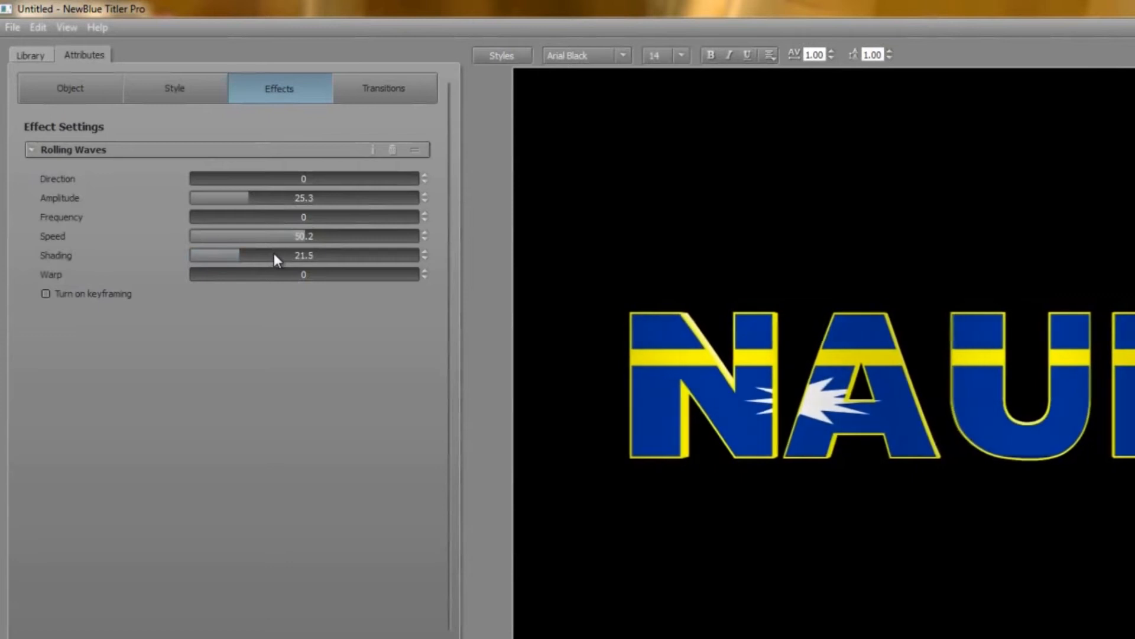
drag(193, 217, 202, 219)
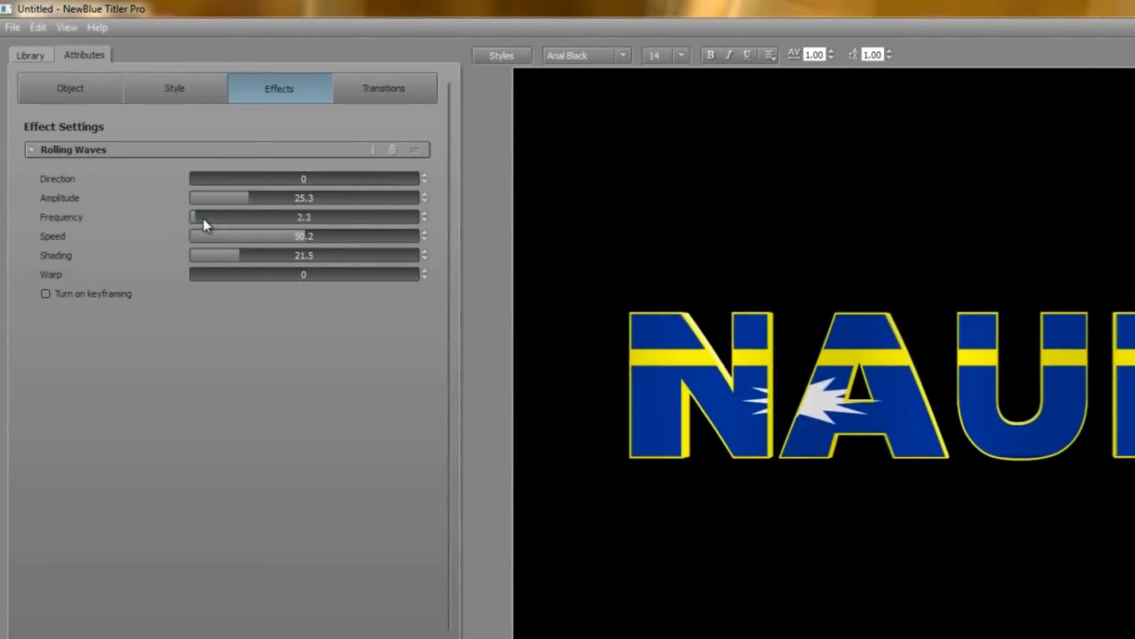
drag(194, 180, 625, 175)
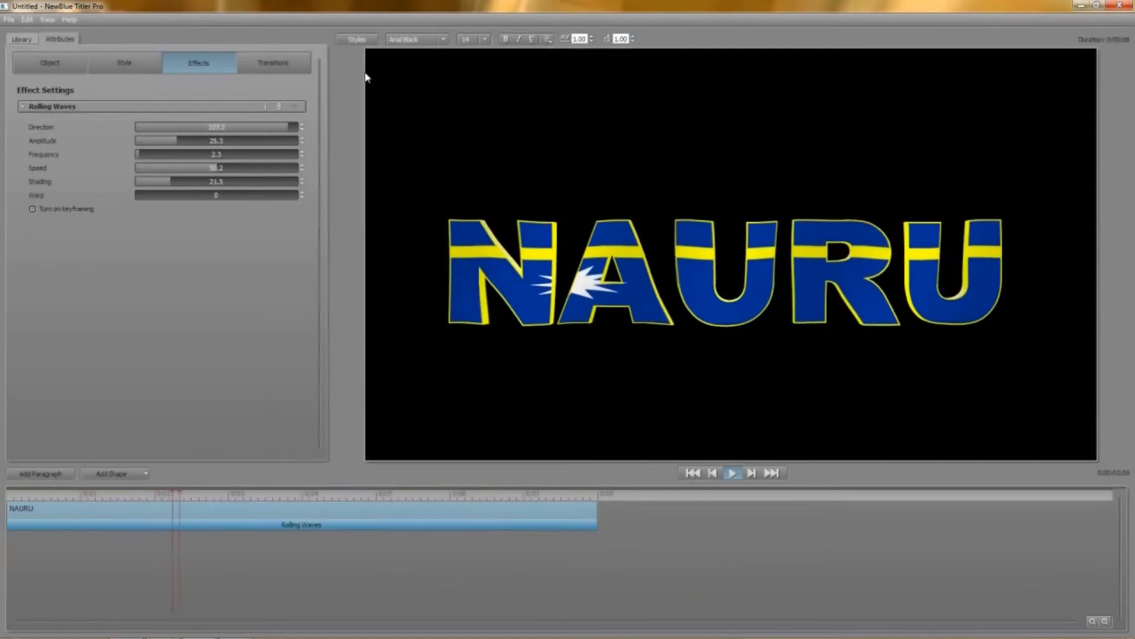
Step: Start a new title project in place of the NAURU one
click(9, 19)
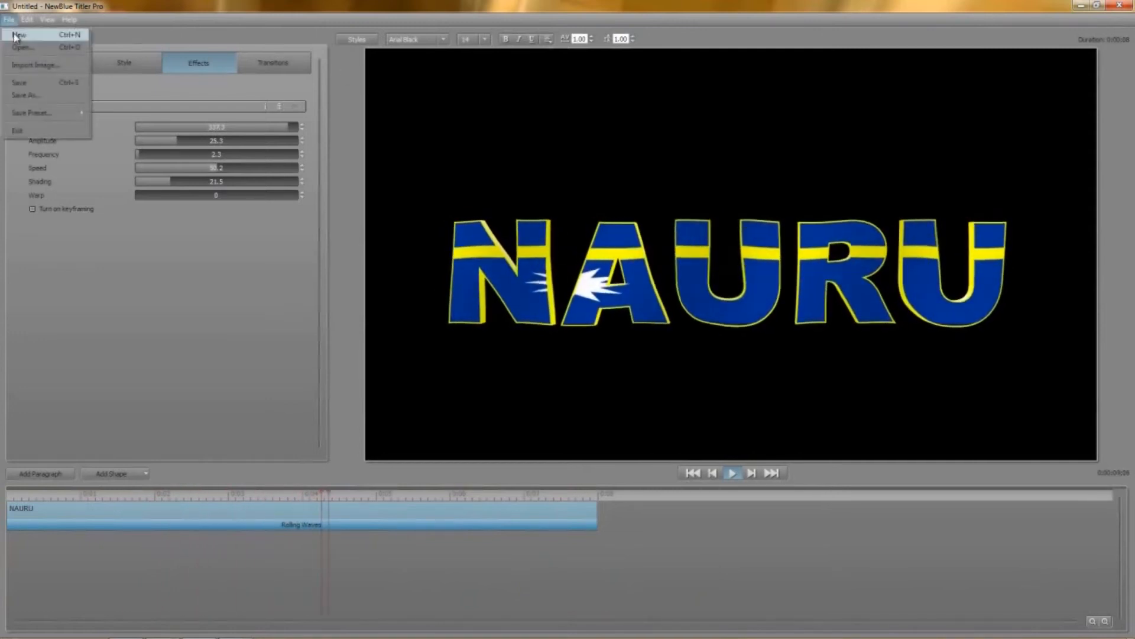
click(17, 35)
click(567, 329)
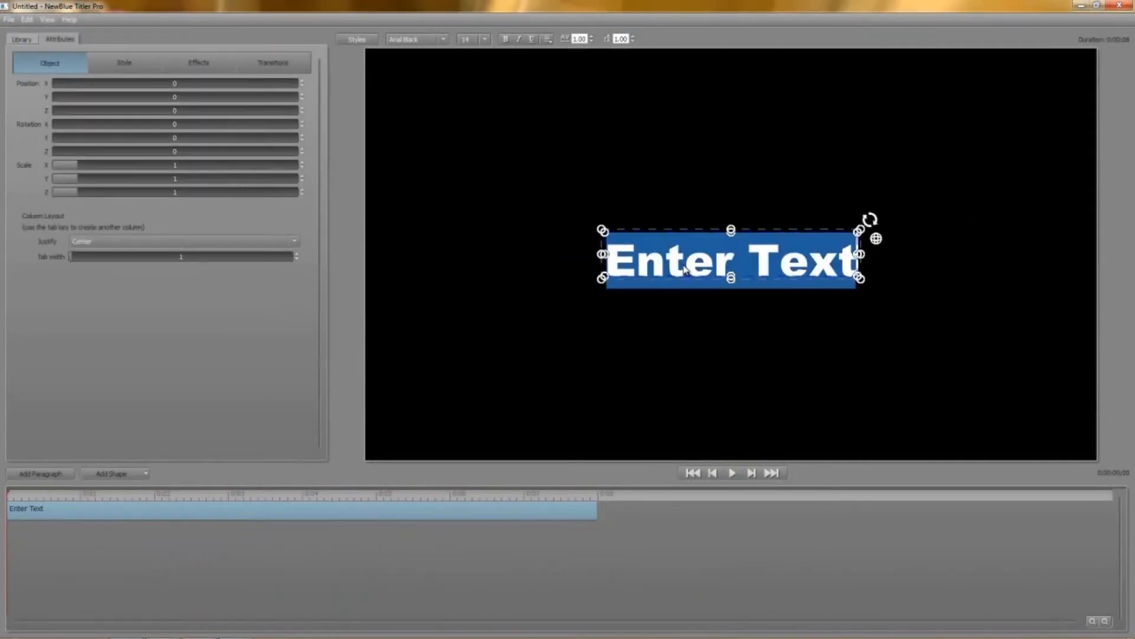
Step: Replace the placeholder text with LIGHTHOUSE and enlarge the title to a scale of 1.2
text(LIGHTHOUSE)
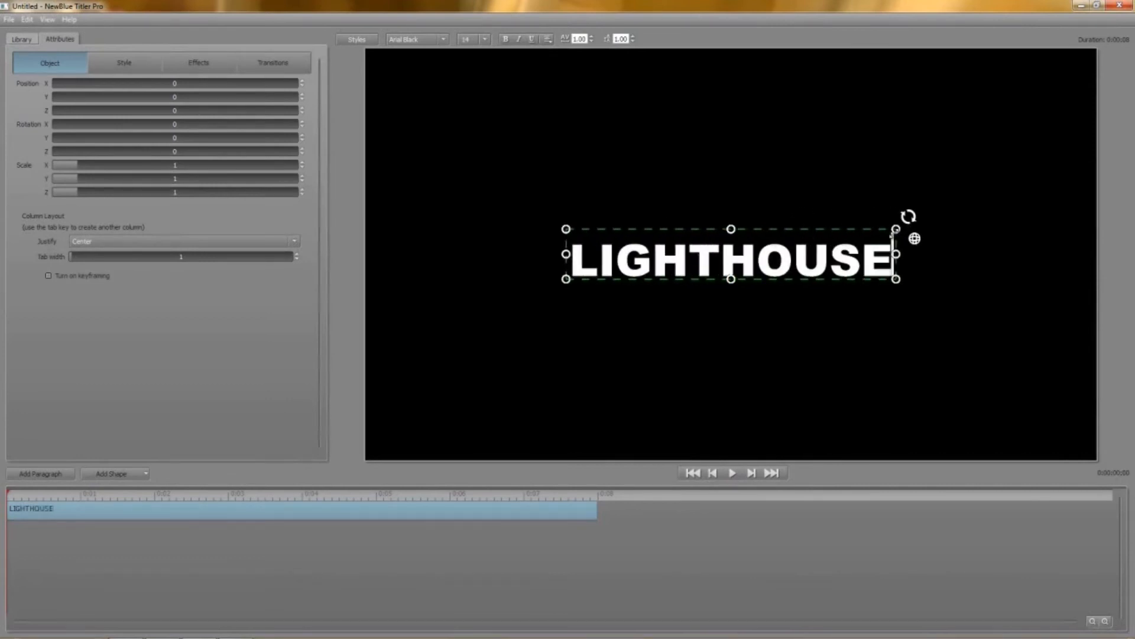
drag(892, 233, 929, 224)
click(679, 398)
Step: Add a circle shape and enlarge it to a scale of 4.6 so it nearly fills the frame's height
click(134, 473)
click(104, 489)
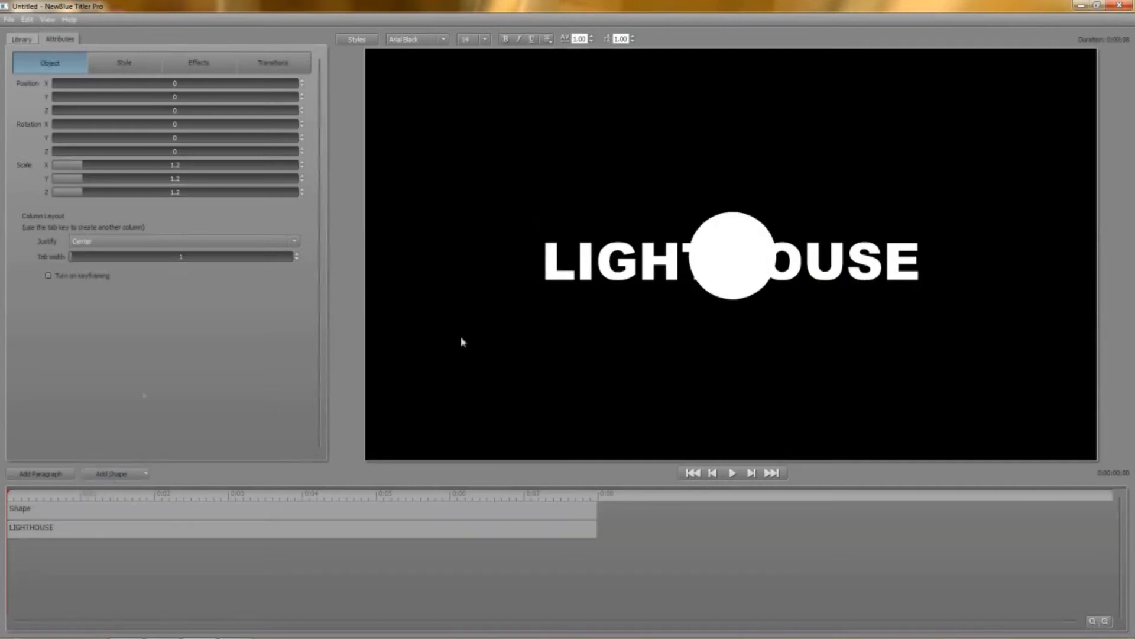
click(712, 236)
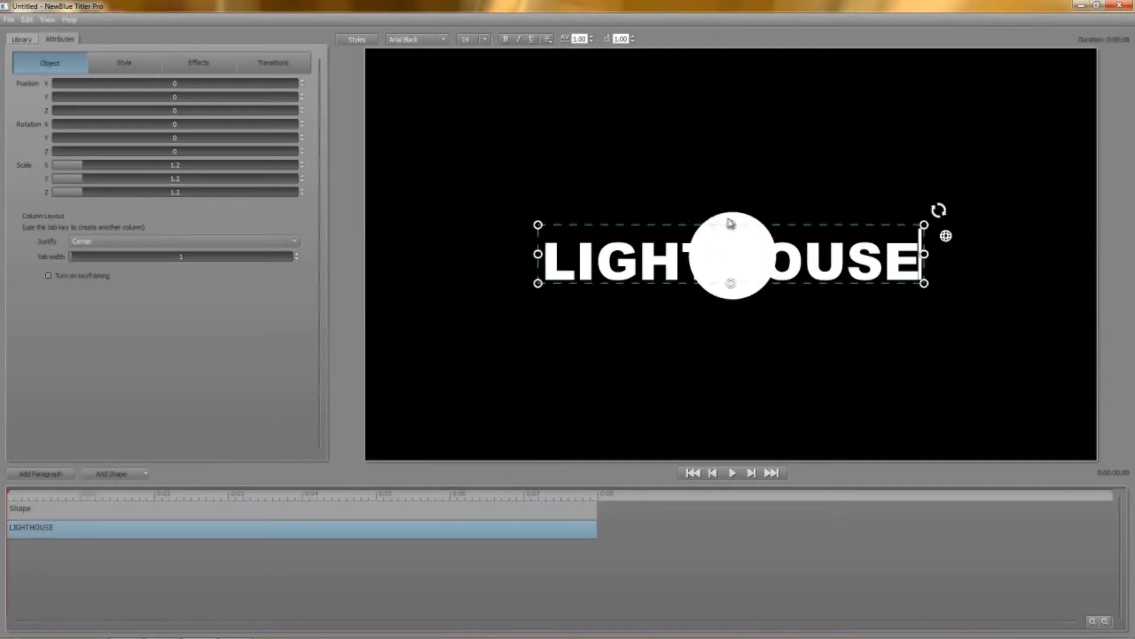
click(721, 219)
drag(676, 201, 479, 102)
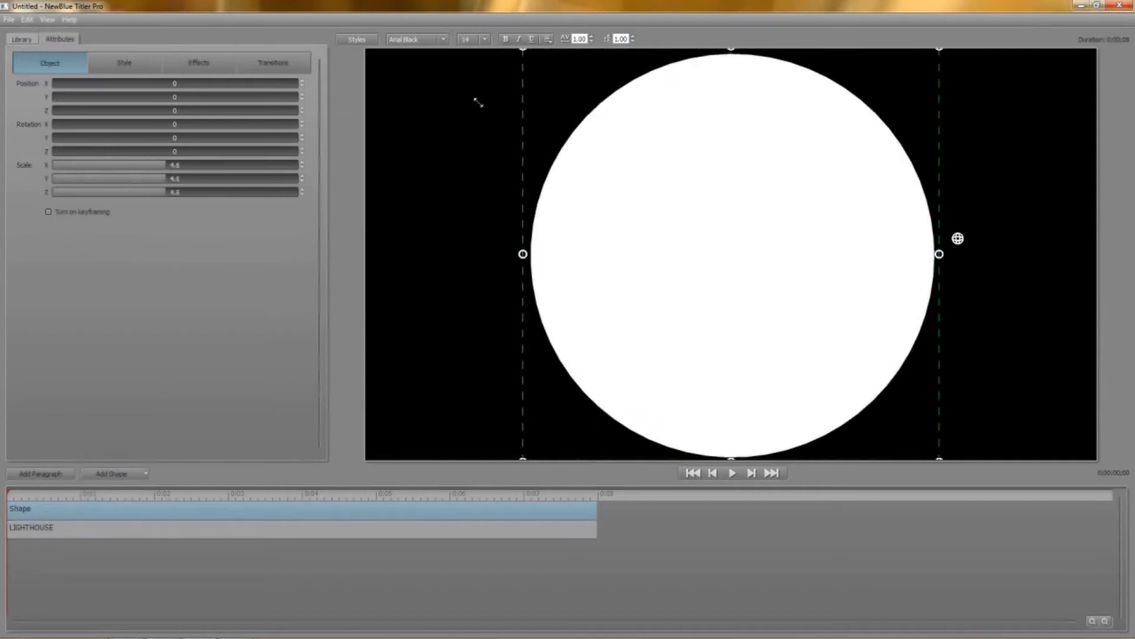
Step: Colour the circle's face dark red and move its layer behind the LIGHTHOUSE title
click(125, 63)
click(117, 133)
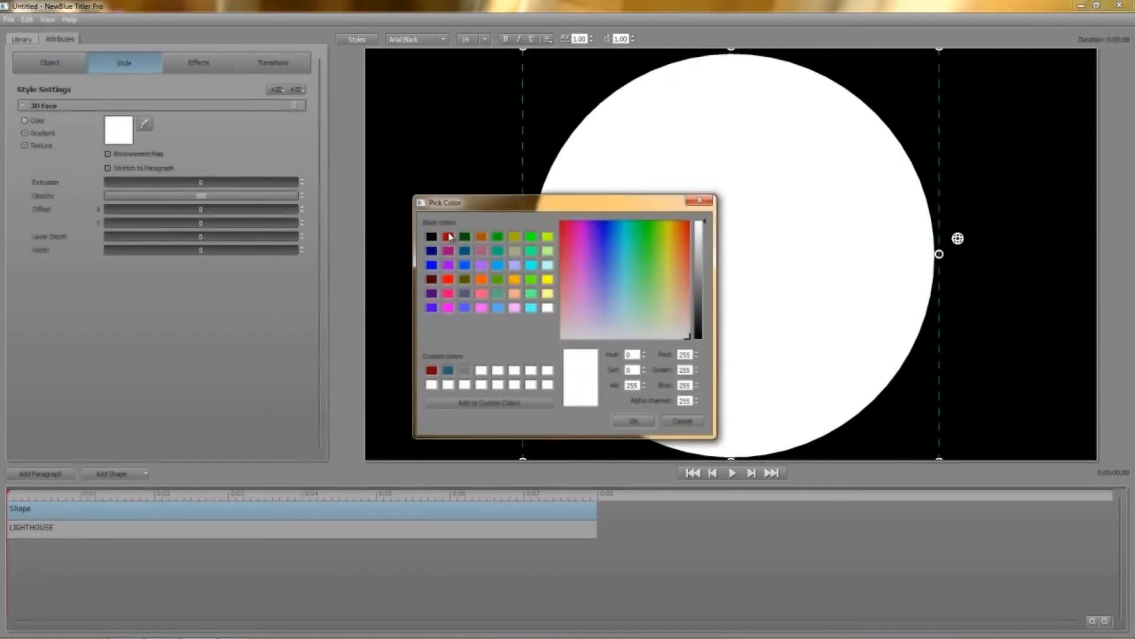
click(449, 237)
click(632, 420)
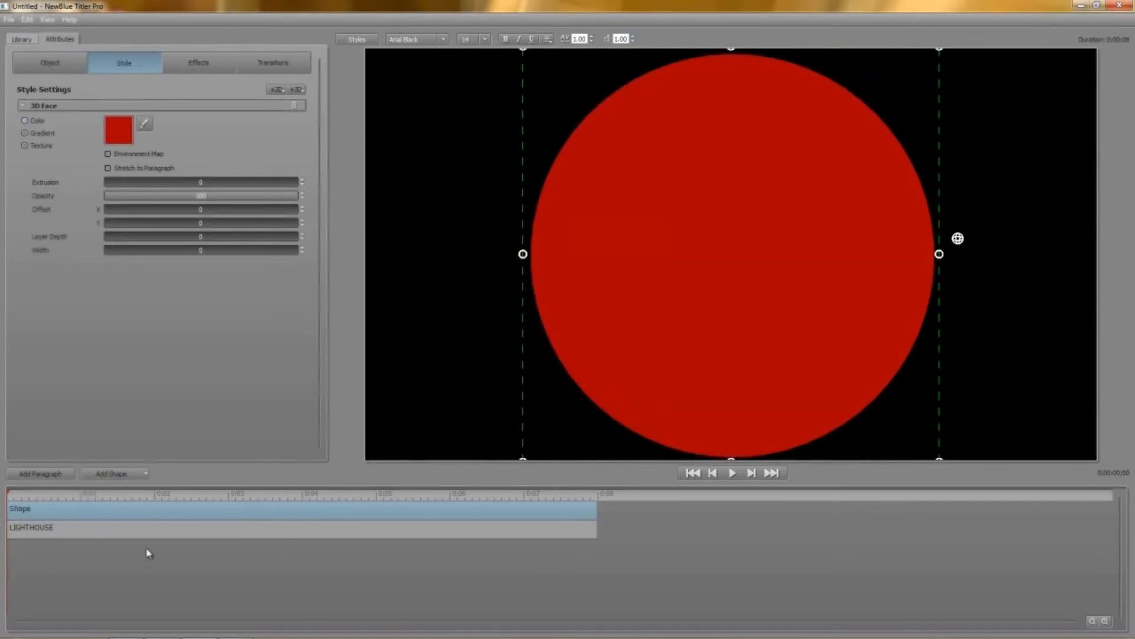
drag(144, 509, 145, 545)
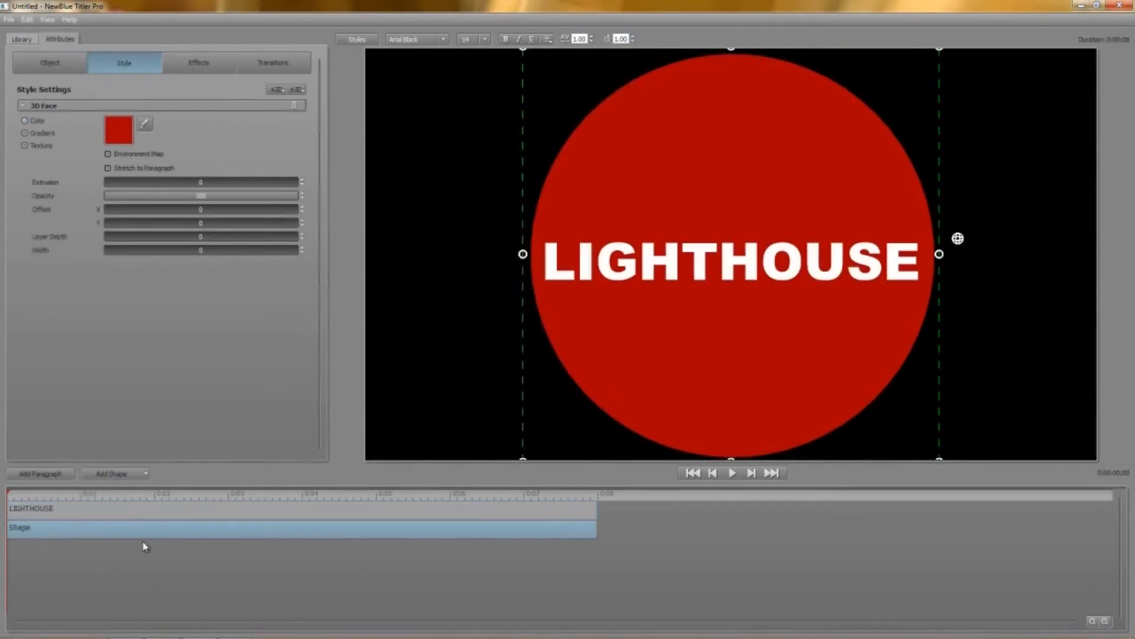
Step: Apply the Motion Blur motion effect to the LIGHTHOUSE title
click(150, 512)
click(22, 42)
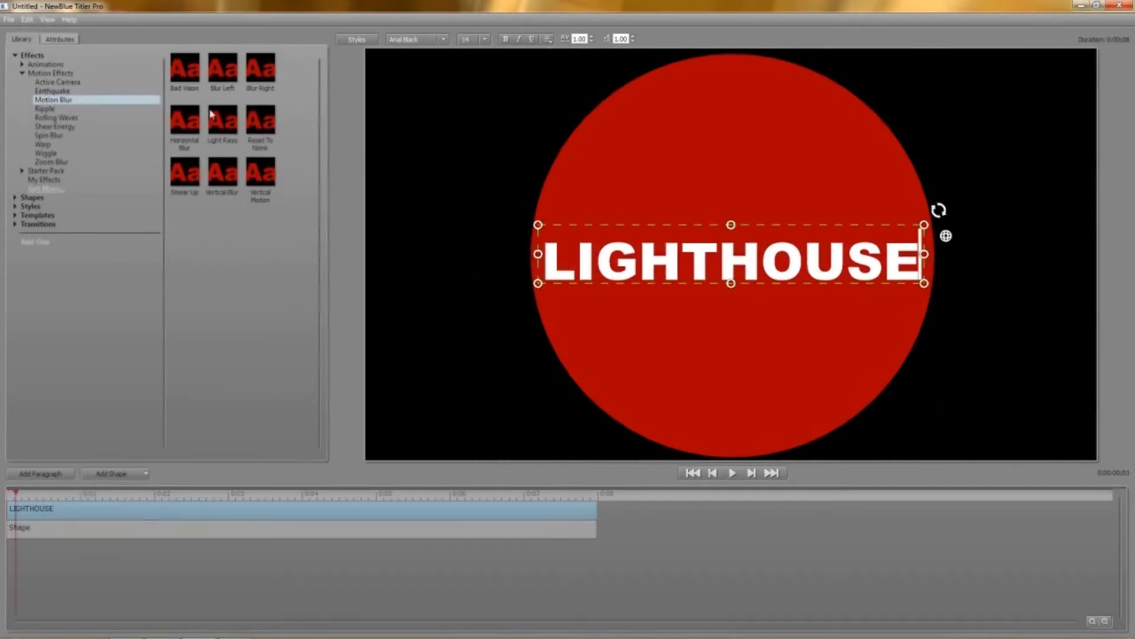
double_click(66, 100)
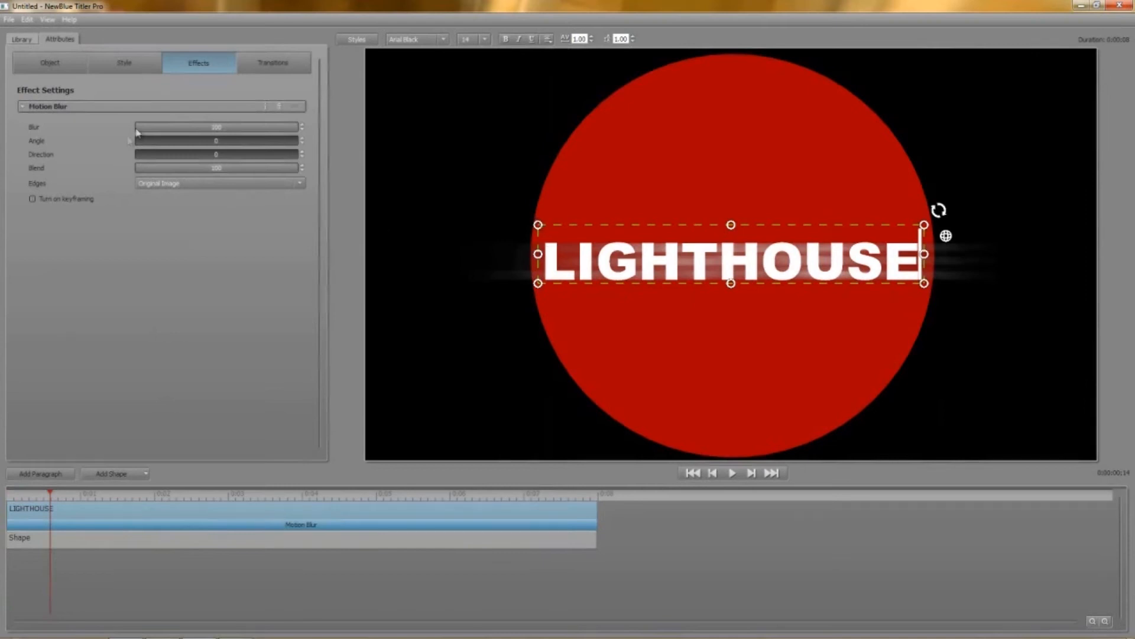
Step: Try out different angle, direction and blend values for the title's Motion Blur
mouse_move(280, 129)
mouse_down()
mouse_move(237, 127)
mouse_move(295, 126)
mouse_up()
drag(170, 140, 151, 167)
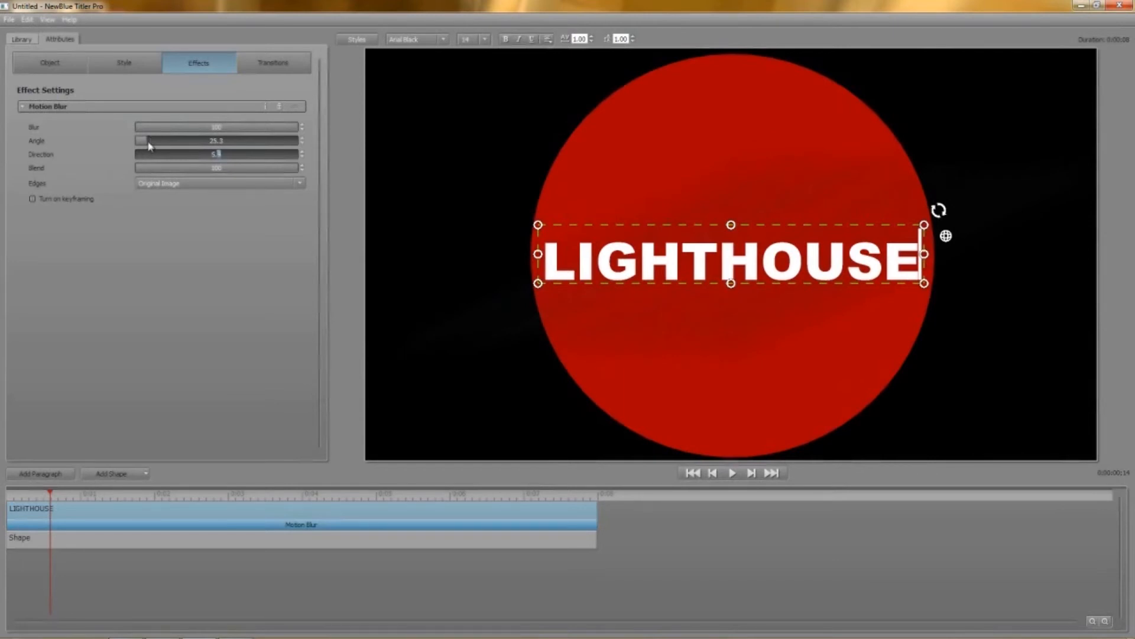
mouse_move(138, 144)
mouse_down()
mouse_move(125, 144)
mouse_move(148, 169)
mouse_move(280, 174)
mouse_up()
Step: Try the Blank edges option for the Motion Blur, then restore Original Image
click(274, 184)
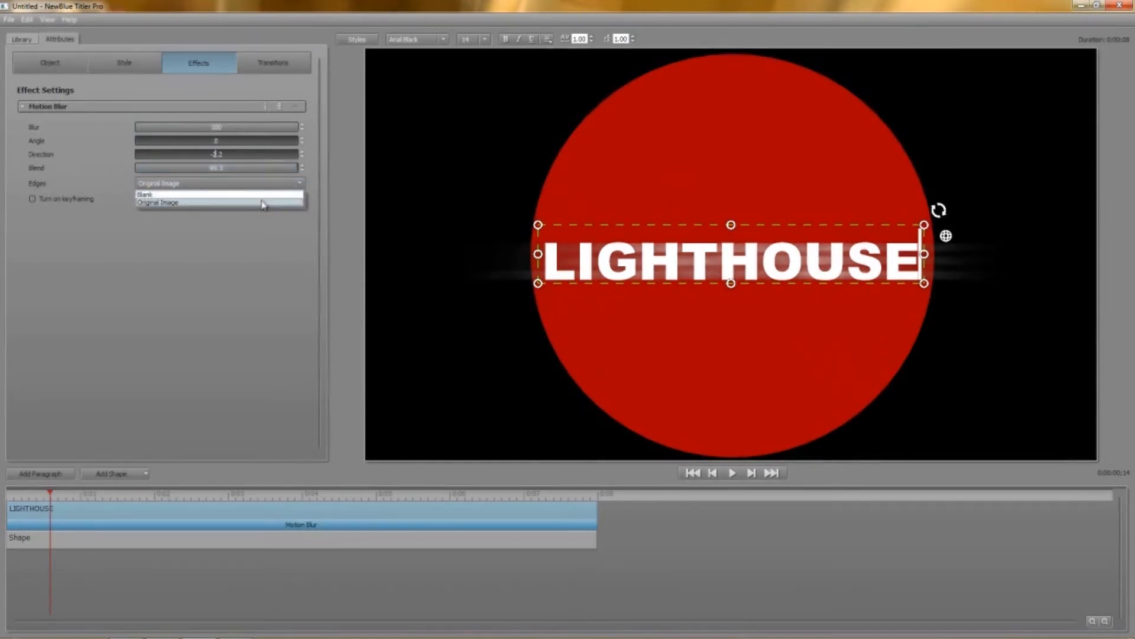
click(264, 196)
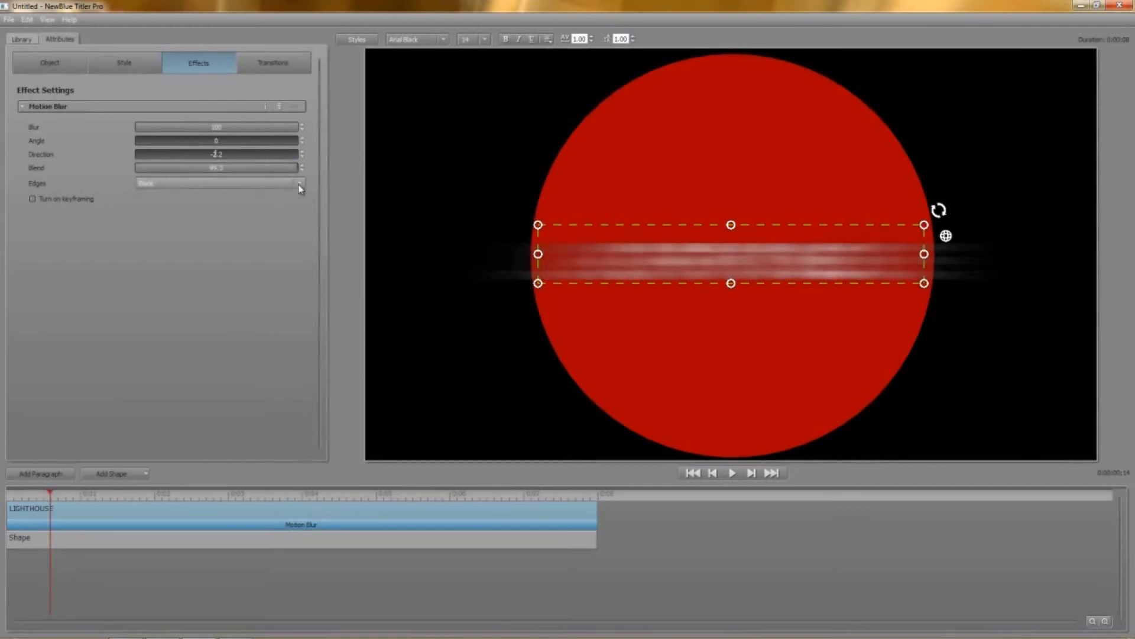
click(300, 186)
click(280, 205)
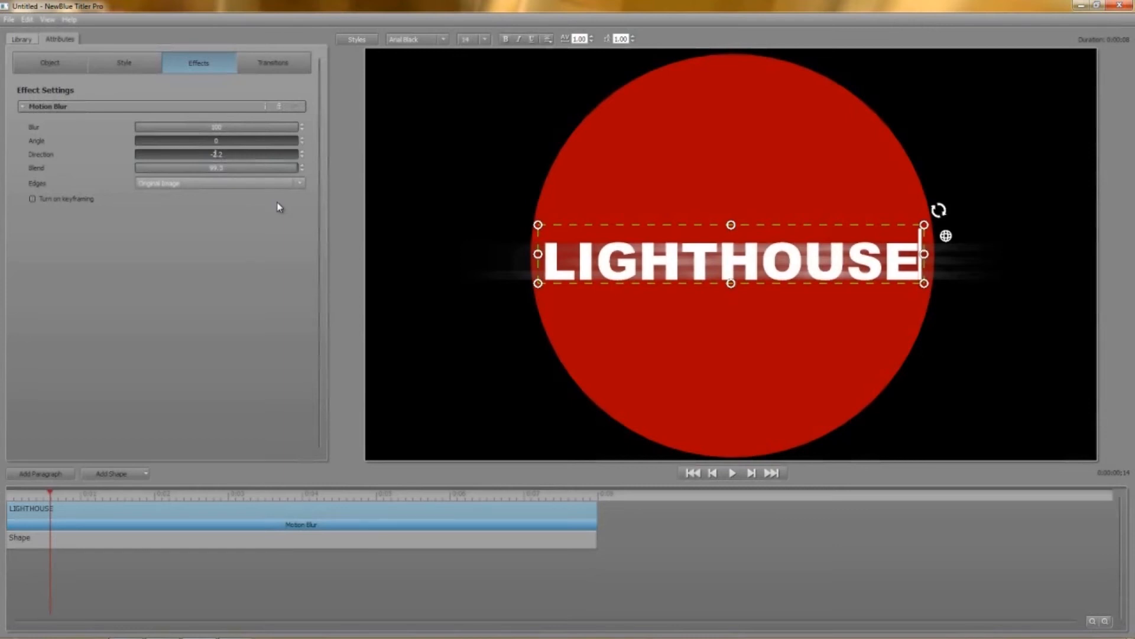
Step: Turn on Motion Blur keyframing and, at about 3:23 on the timeline, set the angle to 90 and the direction to -100
click(33, 200)
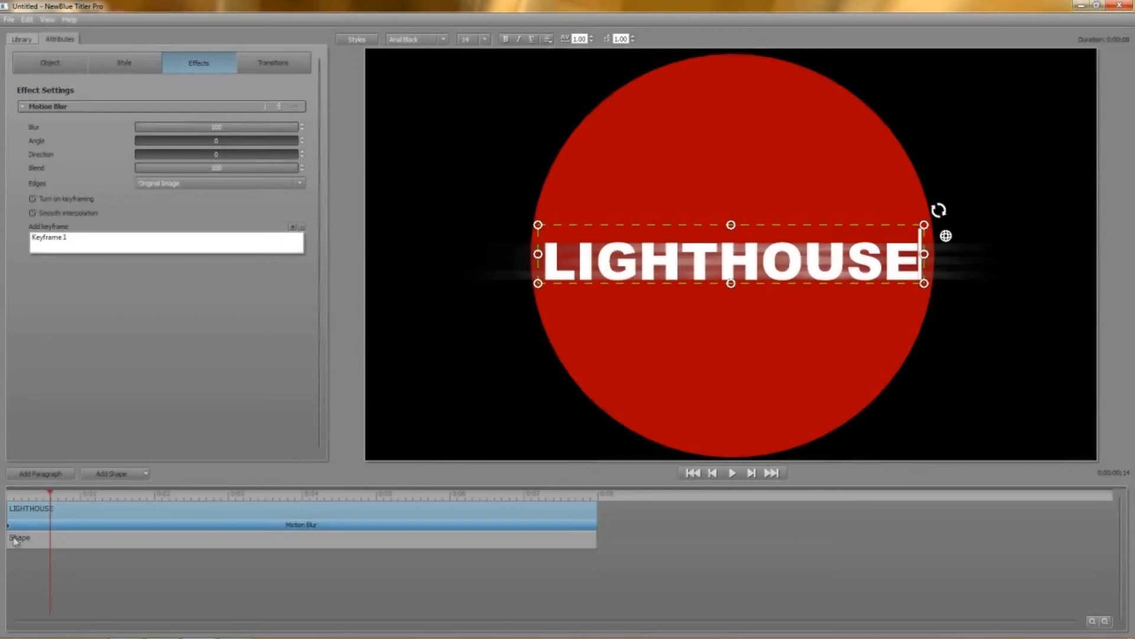
drag(48, 492, 299, 490)
click(144, 141)
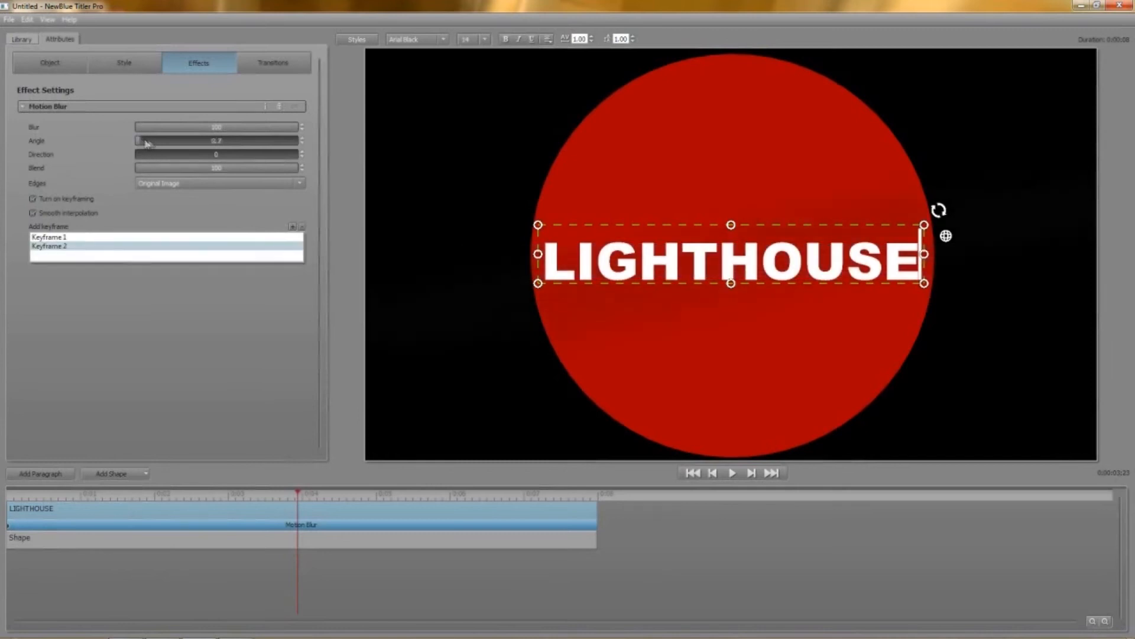
drag(146, 148, 168, 148)
text(60)
click(215, 157)
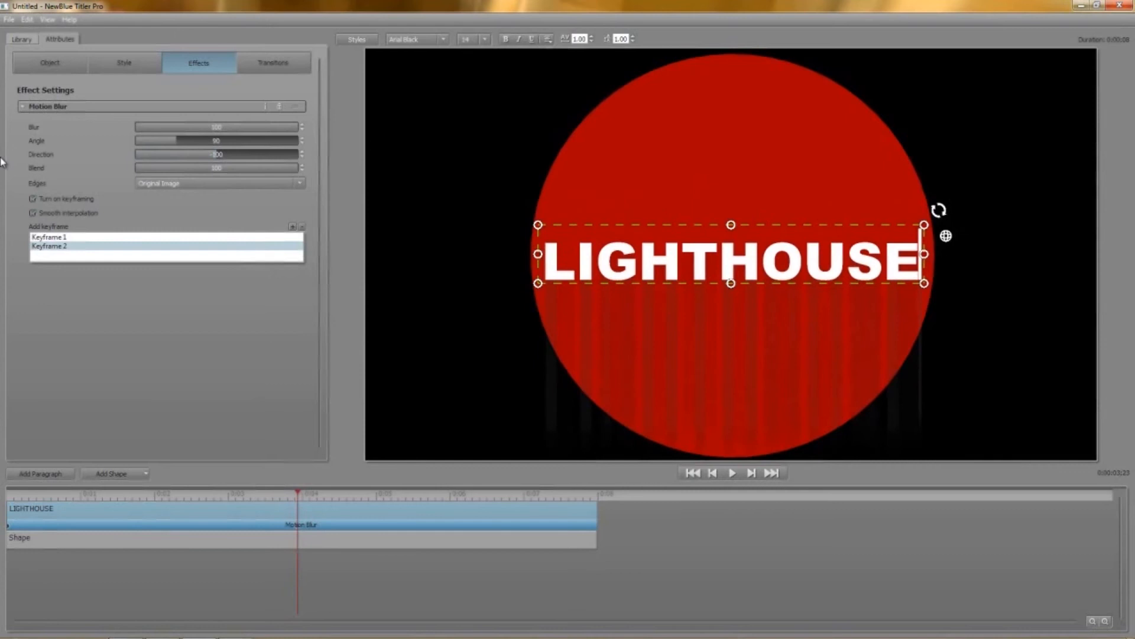
Step: Add a Motion Blur keyframe at the title's end with the direction at its maximum and play the animation
drag(300, 495, 677, 482)
click(598, 499)
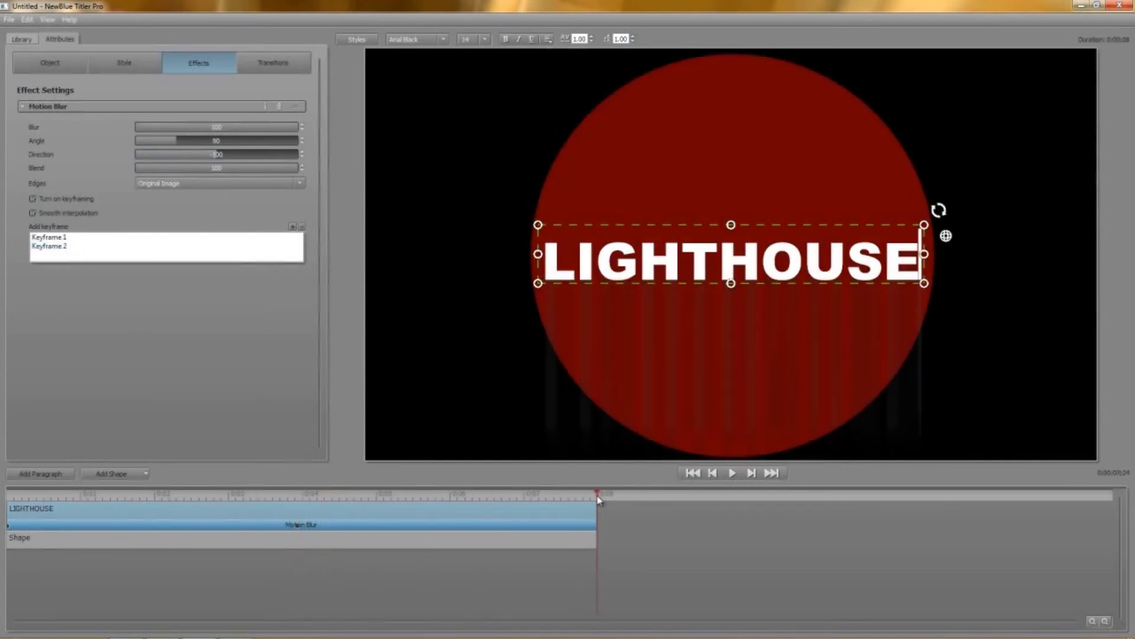
drag(176, 159, 528, 166)
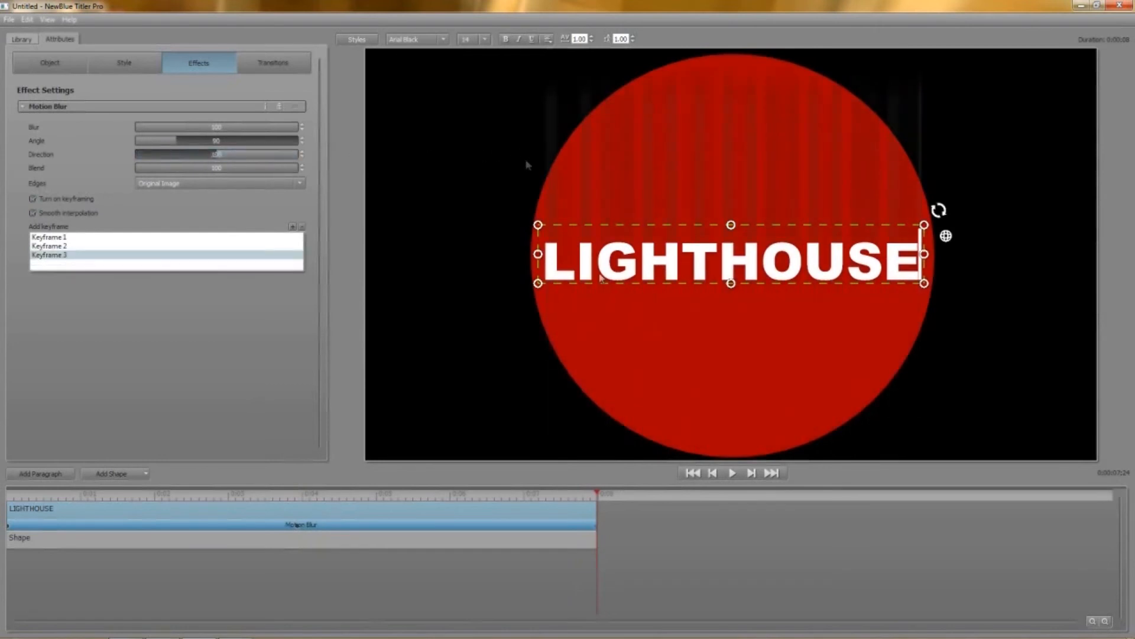
click(732, 473)
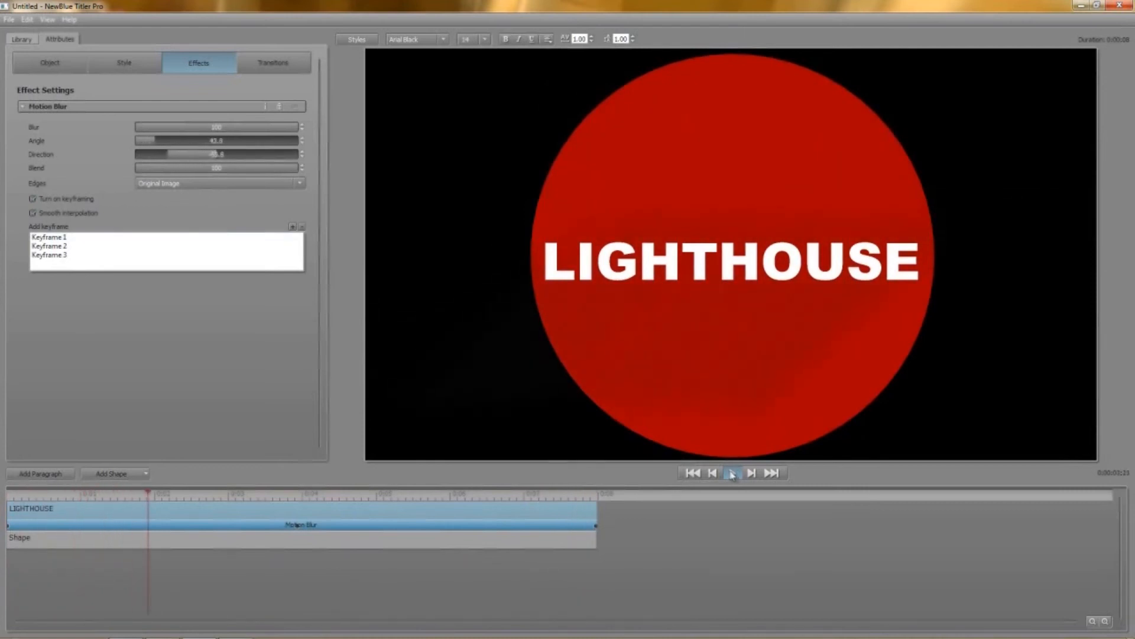
Step: Apply the Four Corner Stretch preset of the Shear transition to the title and move it to the title's end
click(26, 40)
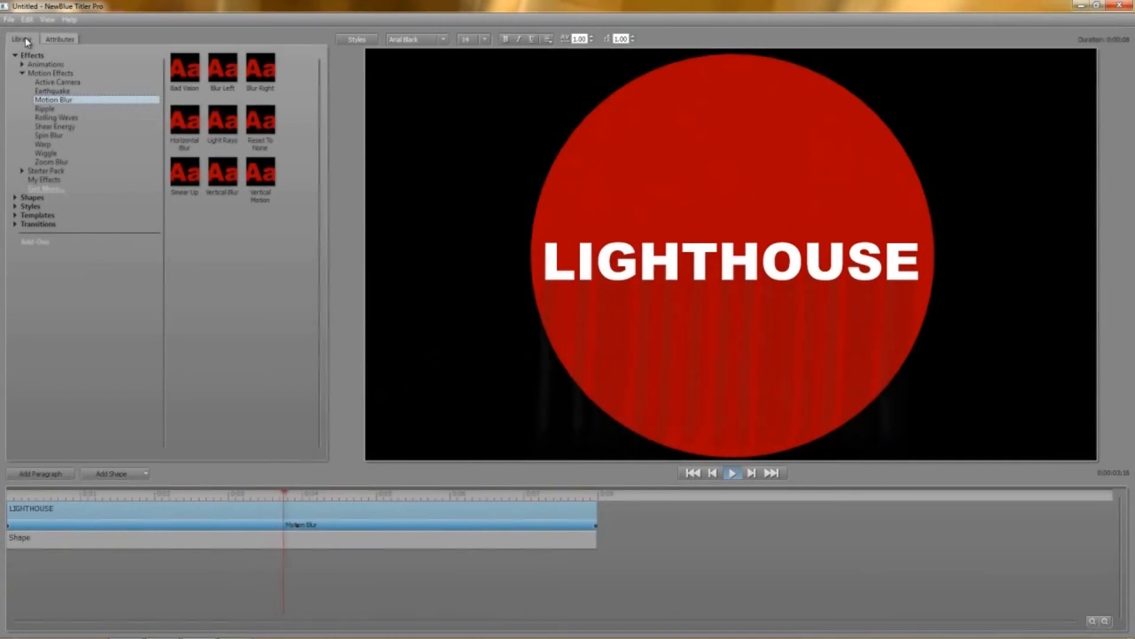
click(16, 226)
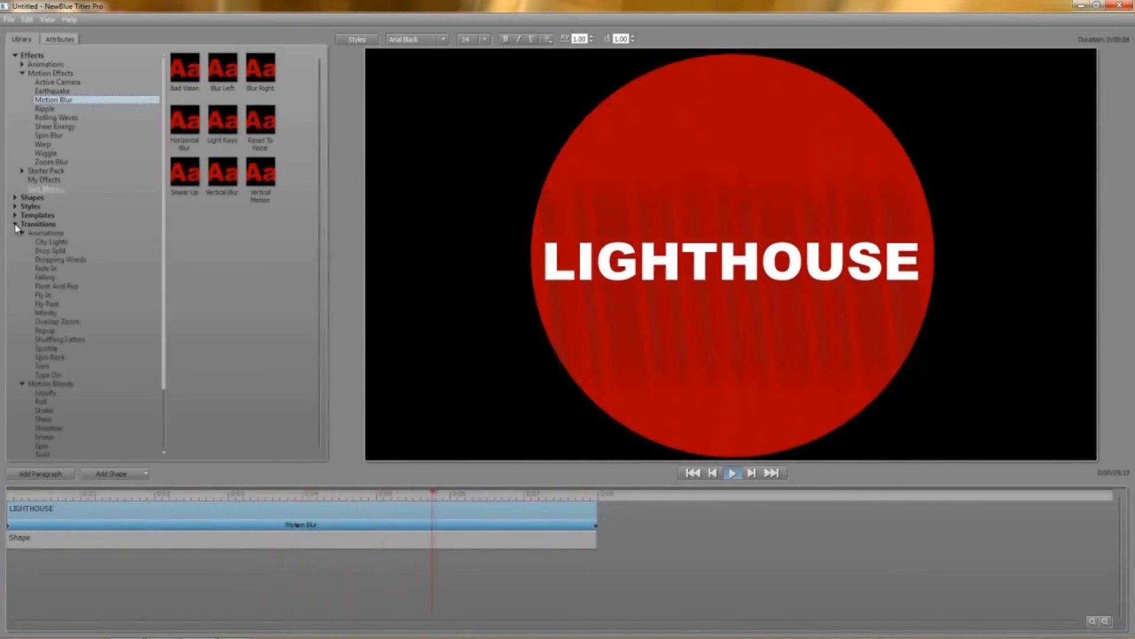
click(51, 384)
click(51, 385)
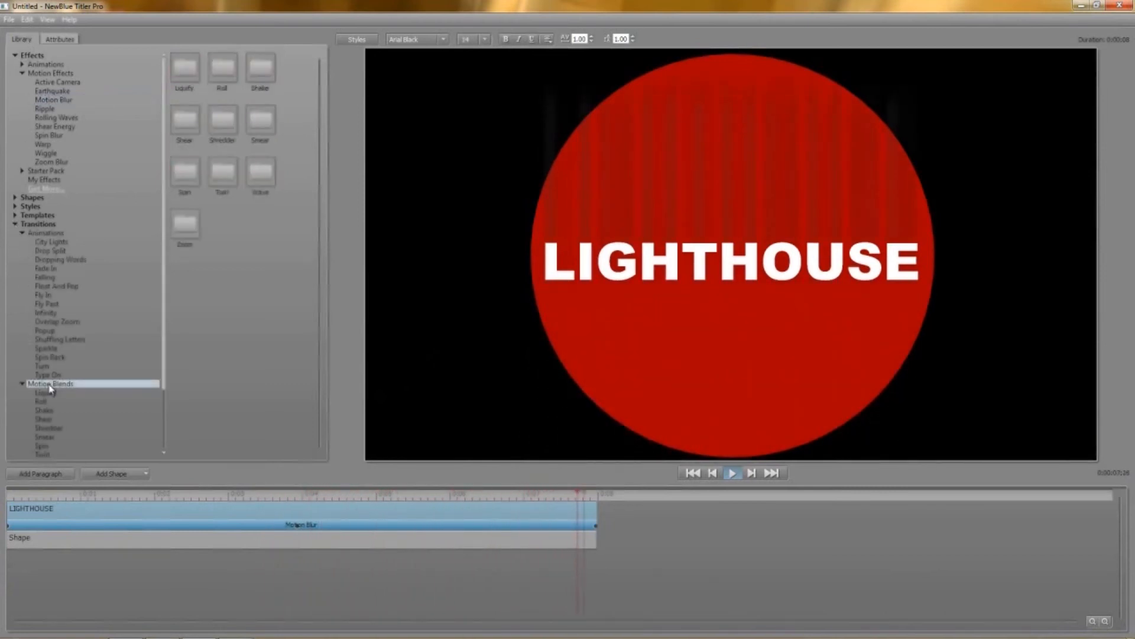
scroll(51, 388, down, 2)
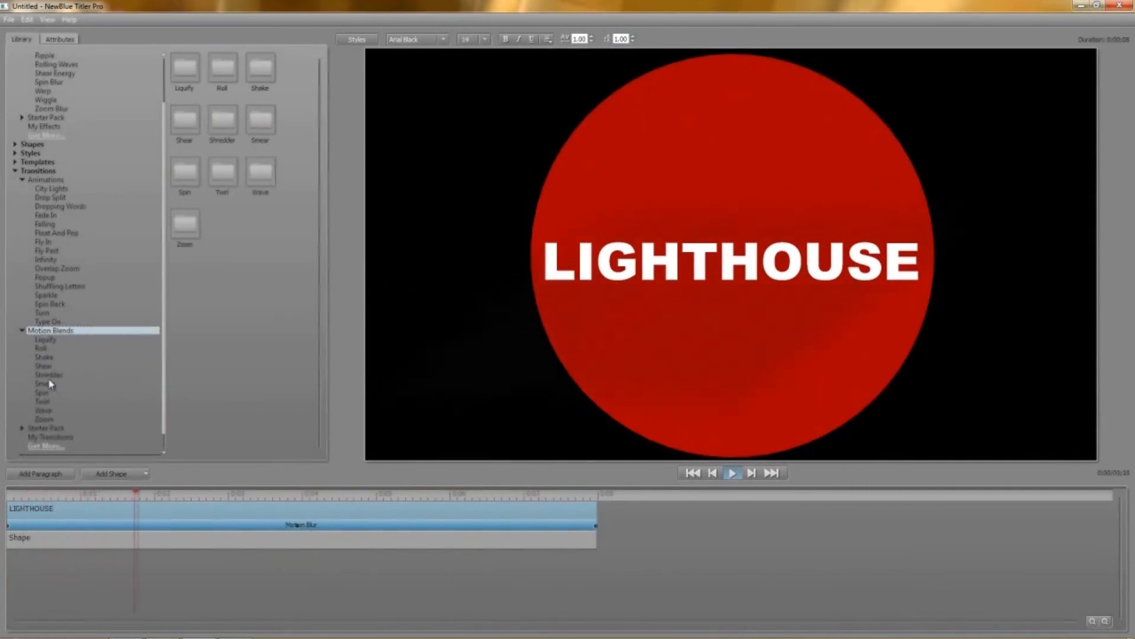
click(48, 367)
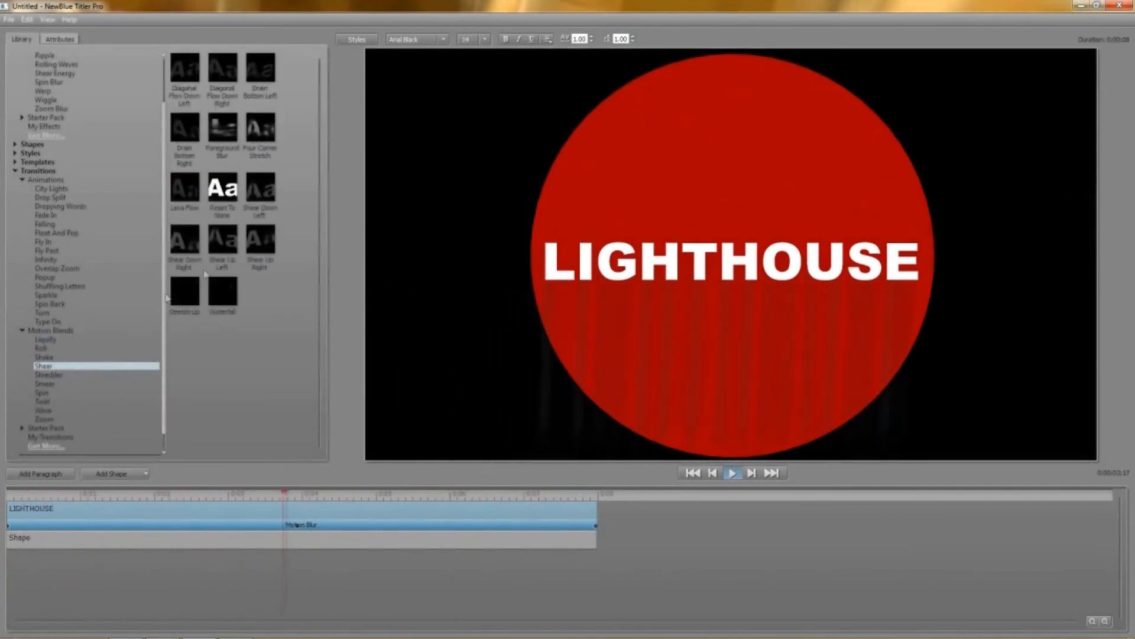
double_click(263, 135)
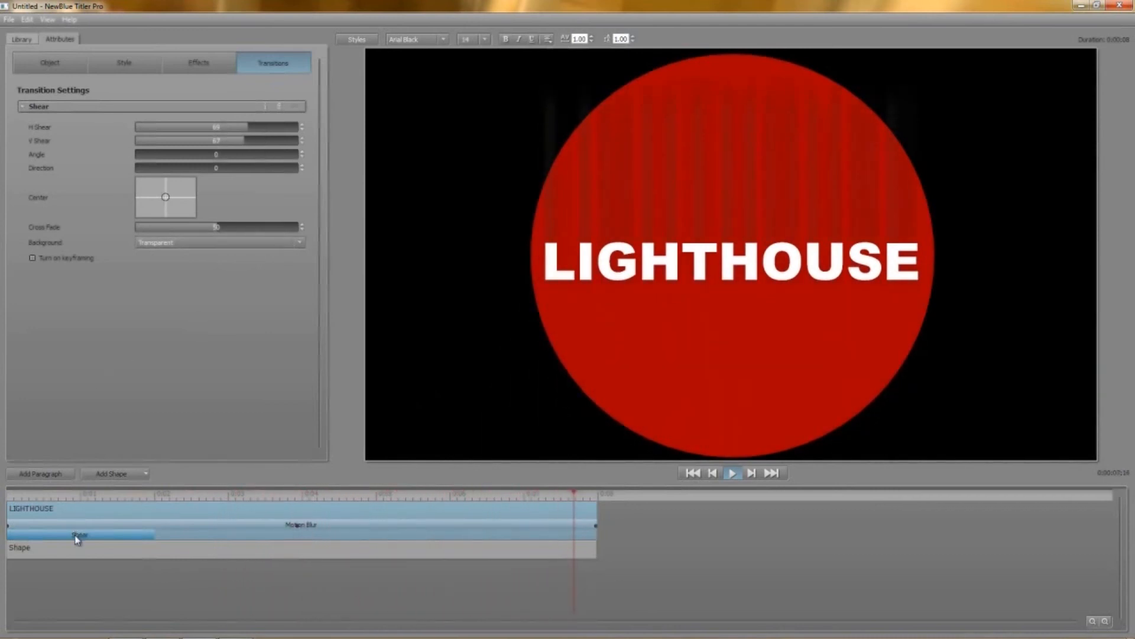
drag(153, 535, 509, 536)
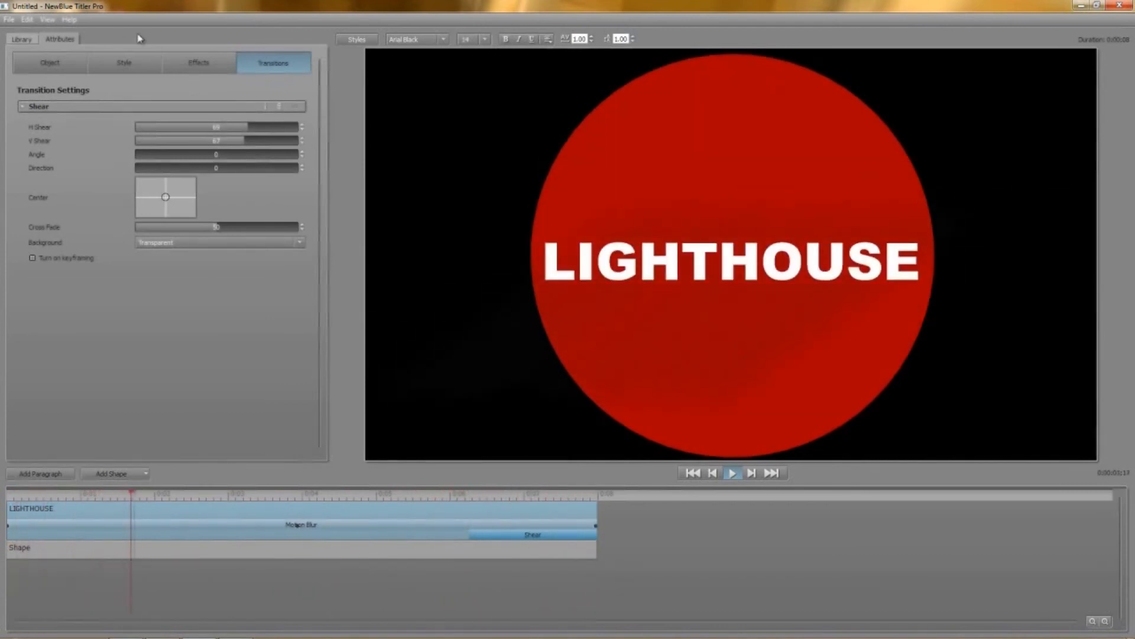
Step: Apply the Smooth preset of the Fade In transition to the title and move it to the title's end
click(21, 39)
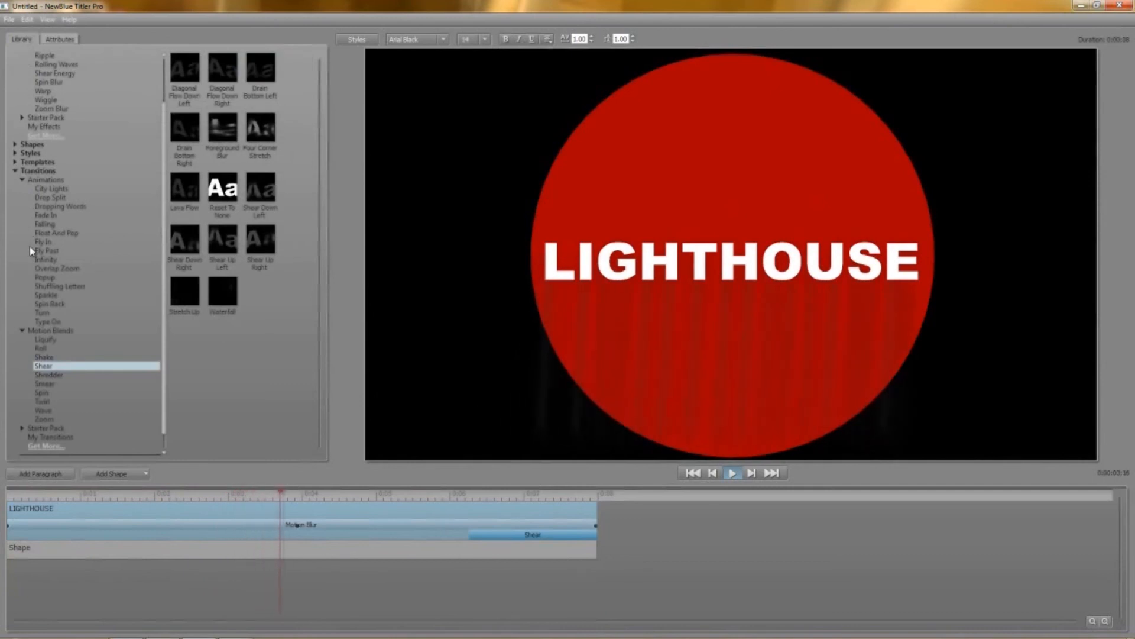
click(45, 215)
double_click(224, 122)
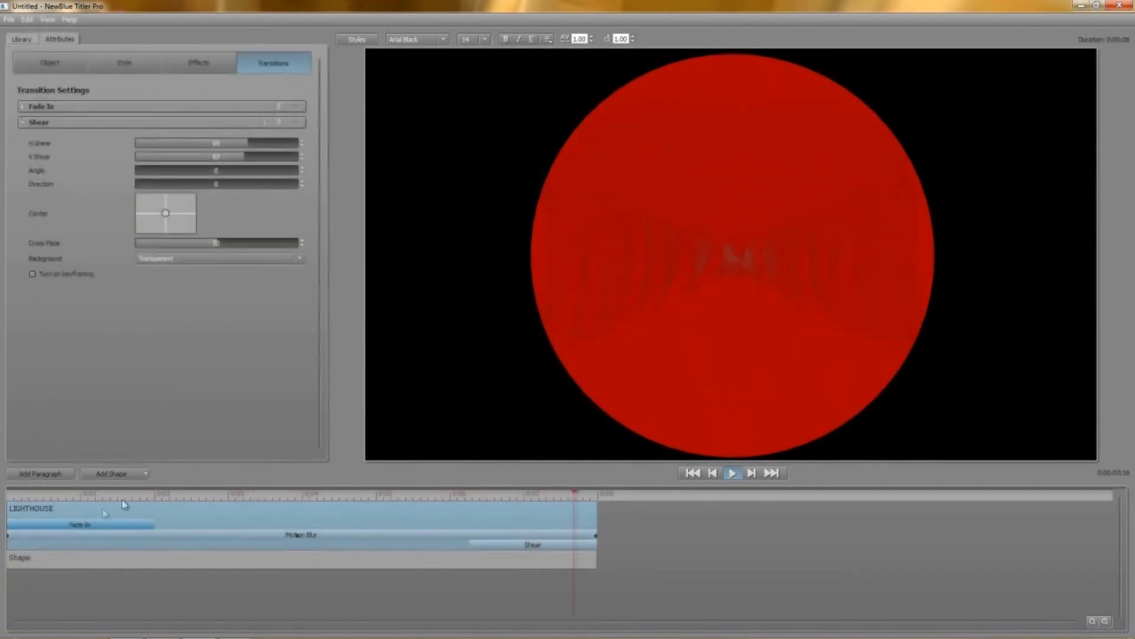
drag(83, 524, 497, 523)
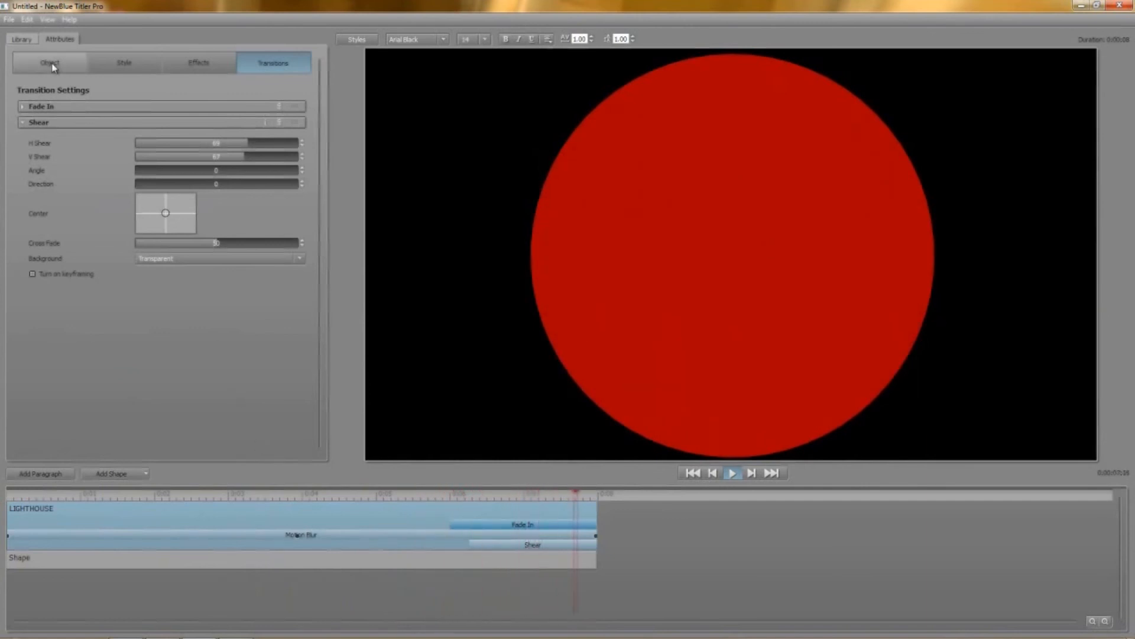
Step: Add a second Fade In transition at the title's start and play the title from the beginning
click(23, 39)
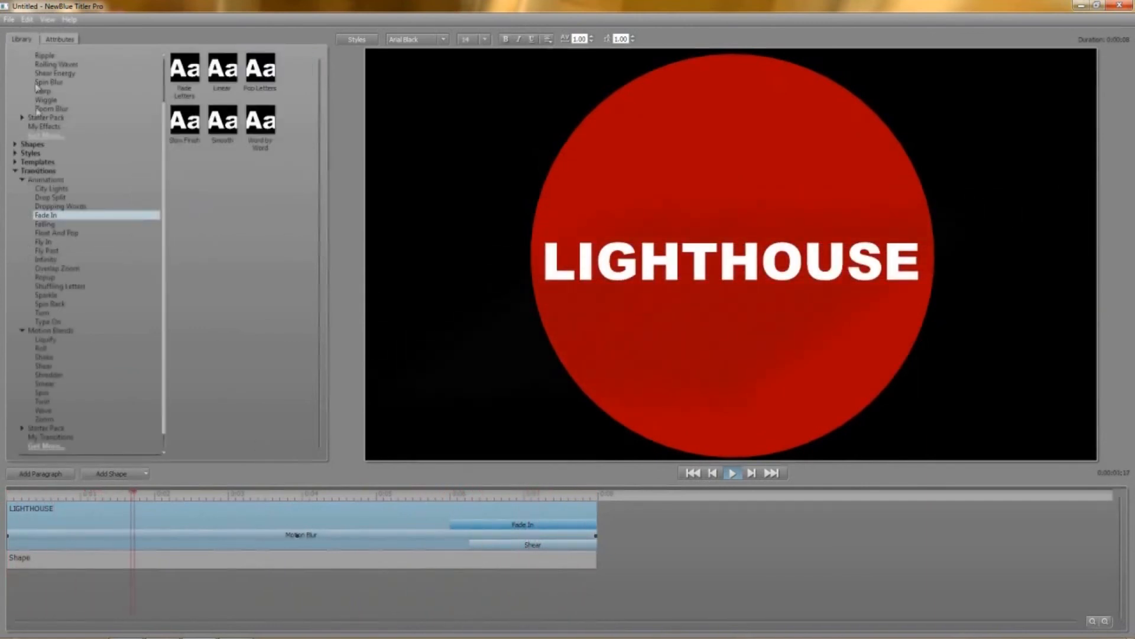
double_click(46, 215)
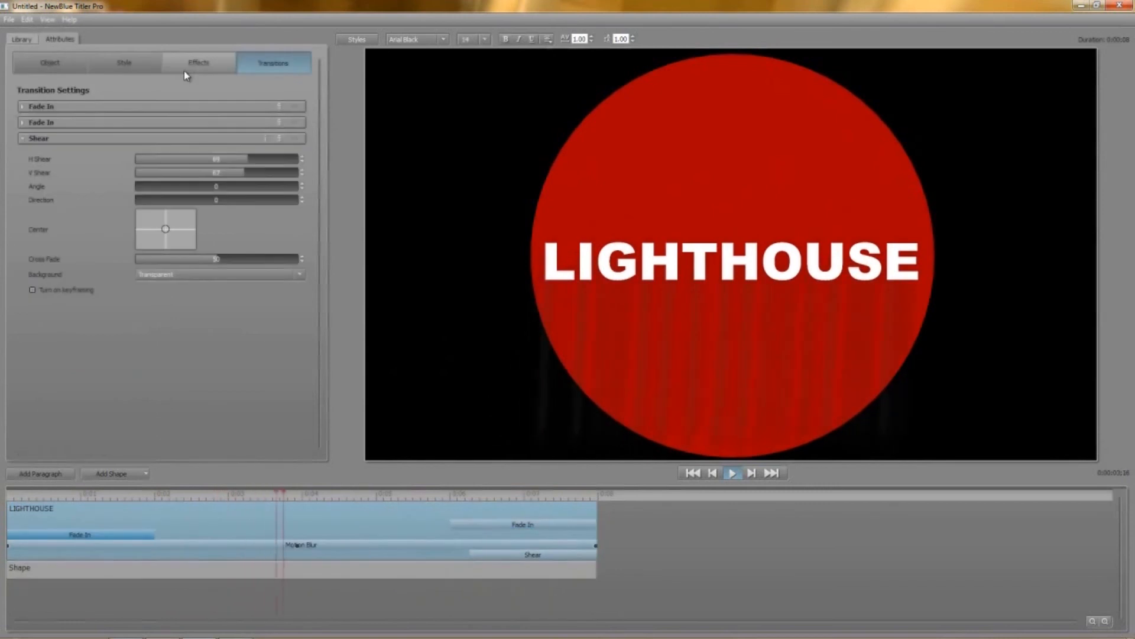
click(693, 473)
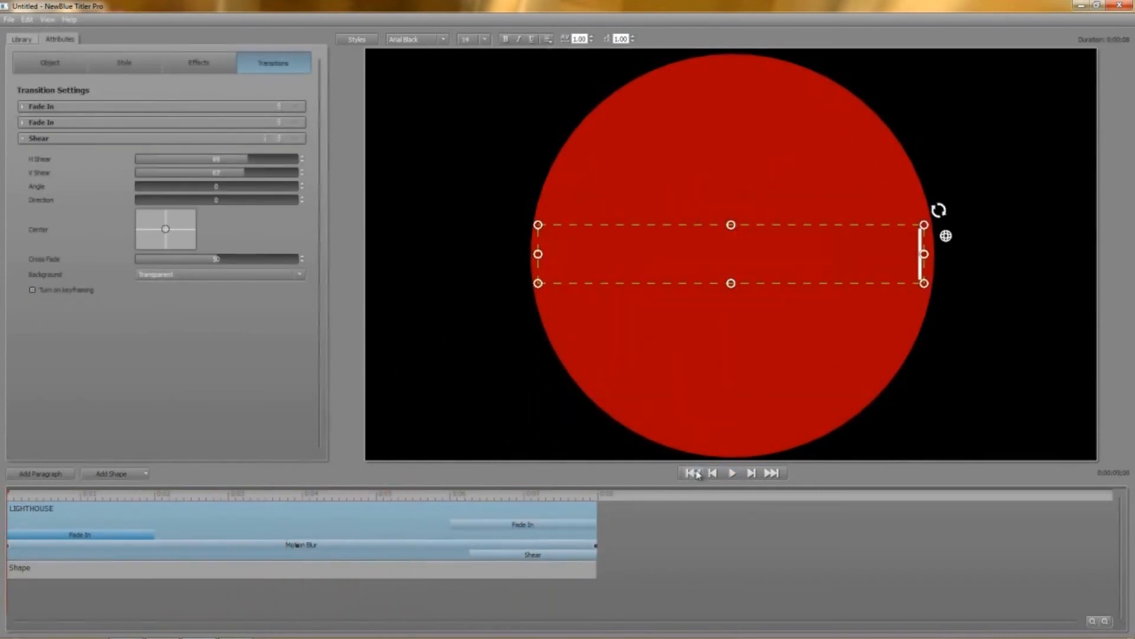
click(733, 473)
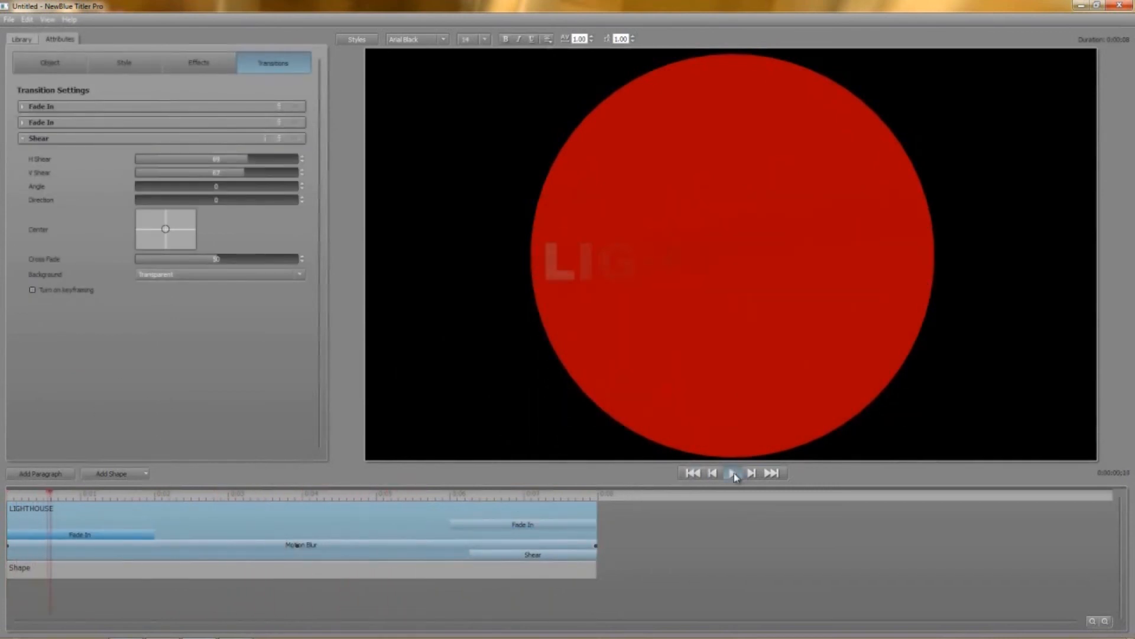